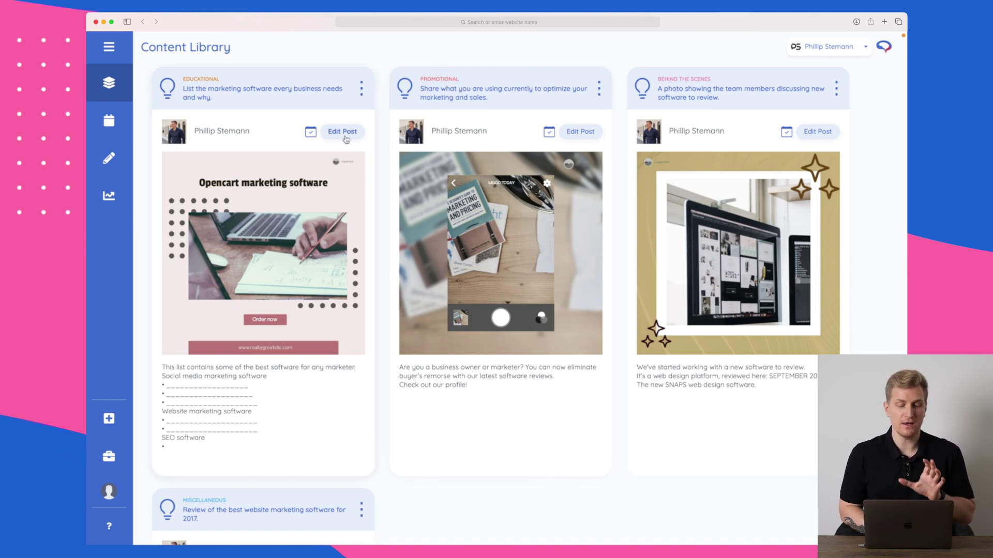
# Check the Opencart card's extra options, then bring up the Opencart marketing software post for editing
pyautogui.click(361, 89)
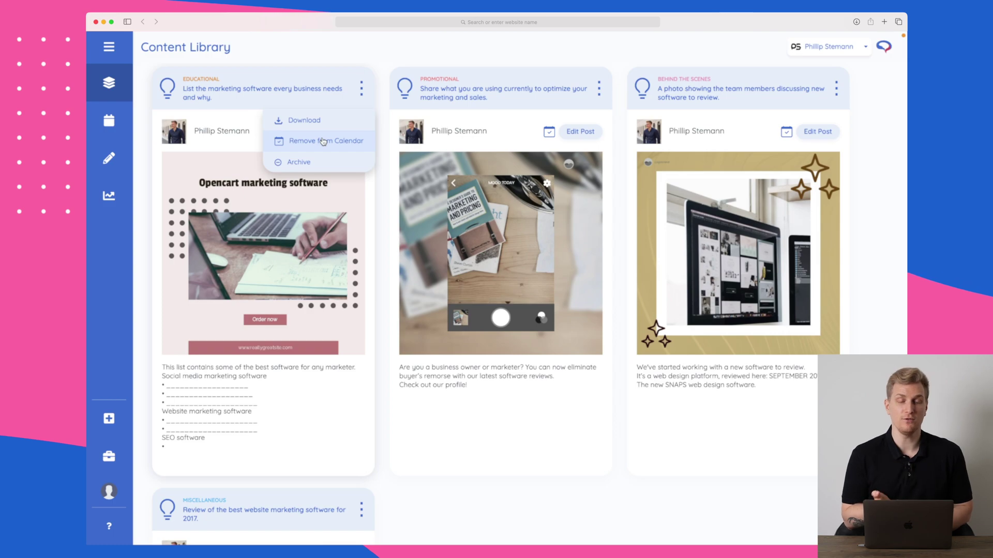
pyautogui.click(466, 517)
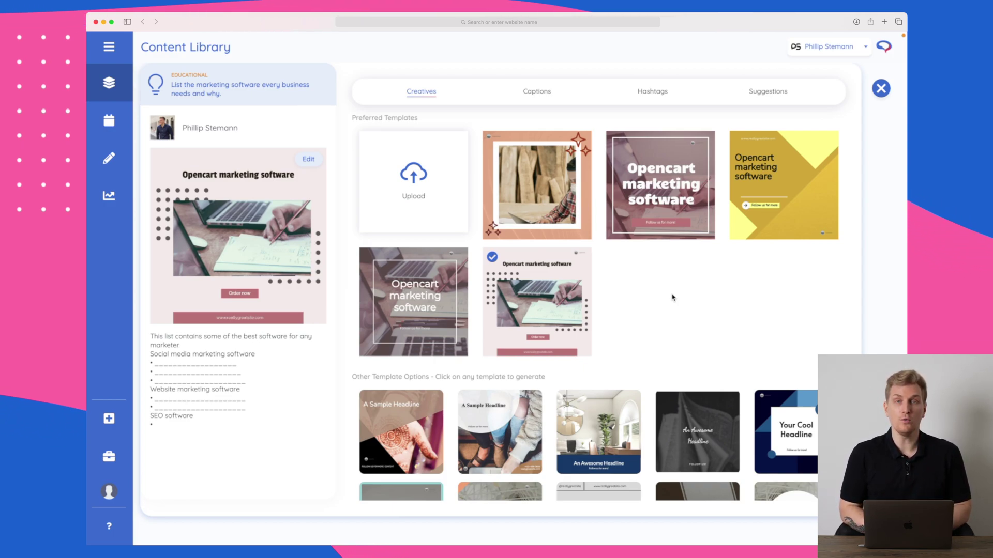
# Browse the Opencart template options and load the left preview design into the image editor
pyautogui.scroll(-20, 672, 298)
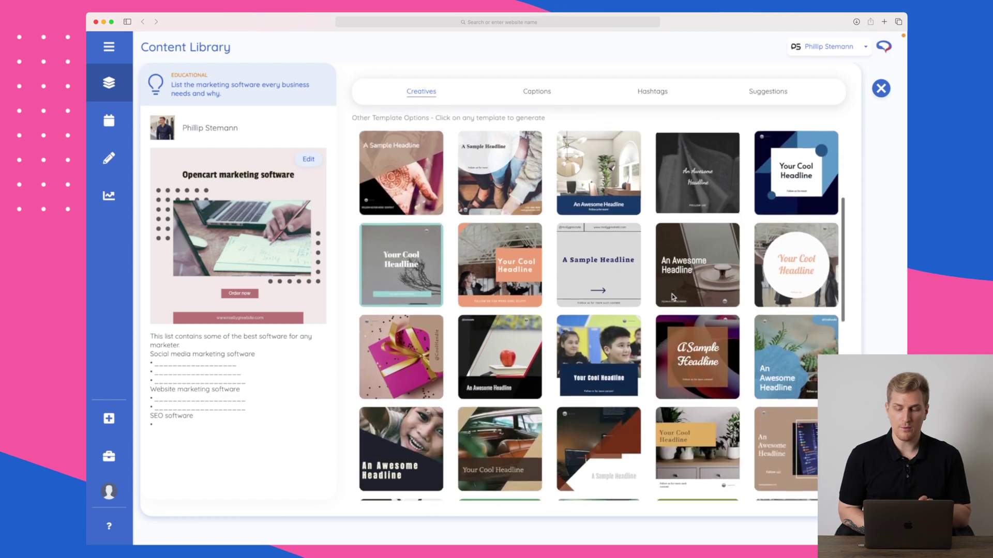
pyautogui.scroll(-3, 672, 298)
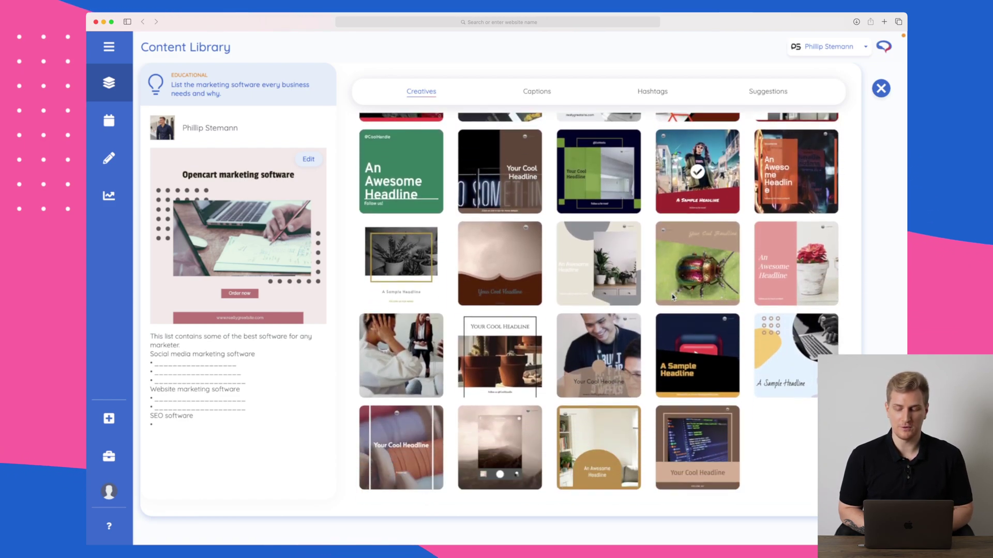
pyautogui.scroll(7, 673, 298)
pyautogui.scroll(15, 672, 297)
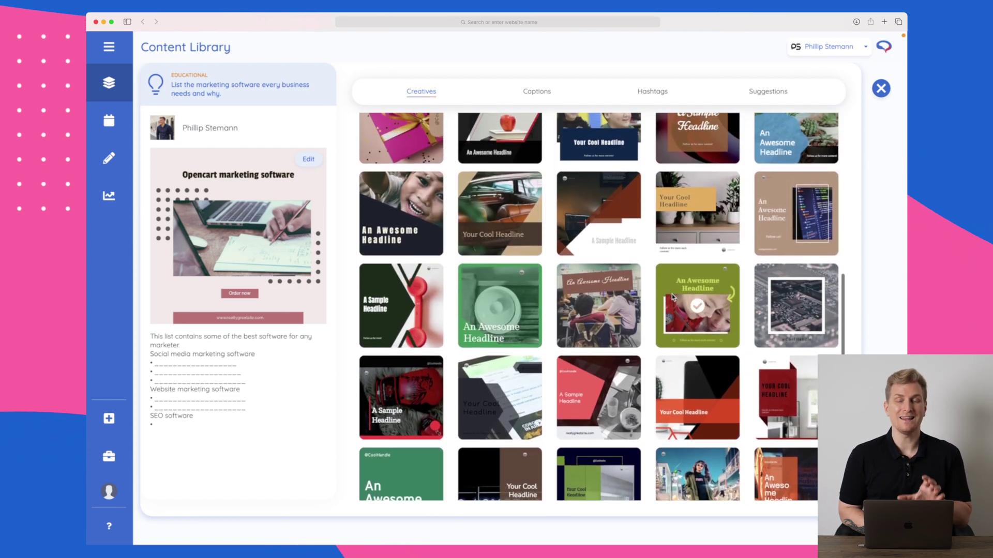
pyautogui.scroll(2, 672, 297)
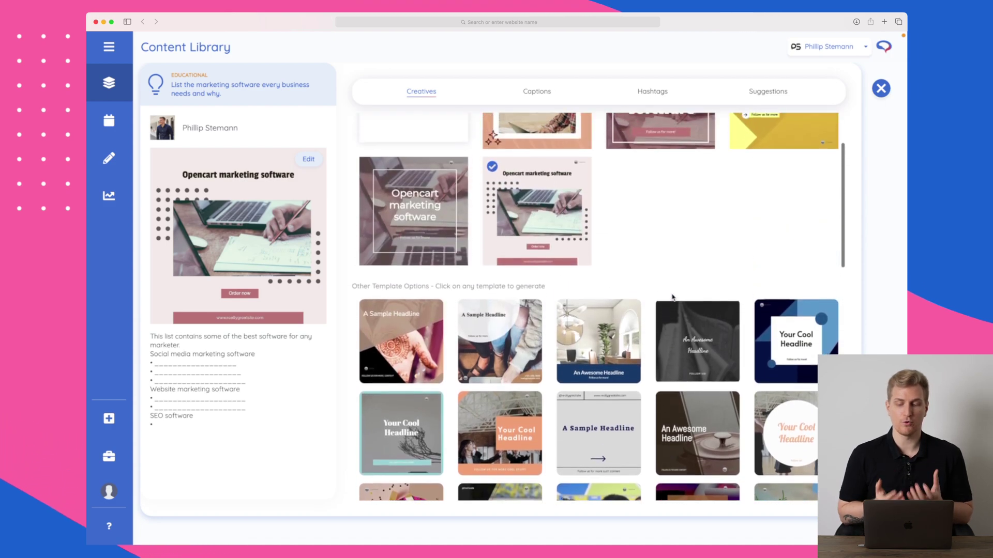
pyautogui.scroll(1, 672, 298)
pyautogui.scroll(2, 672, 297)
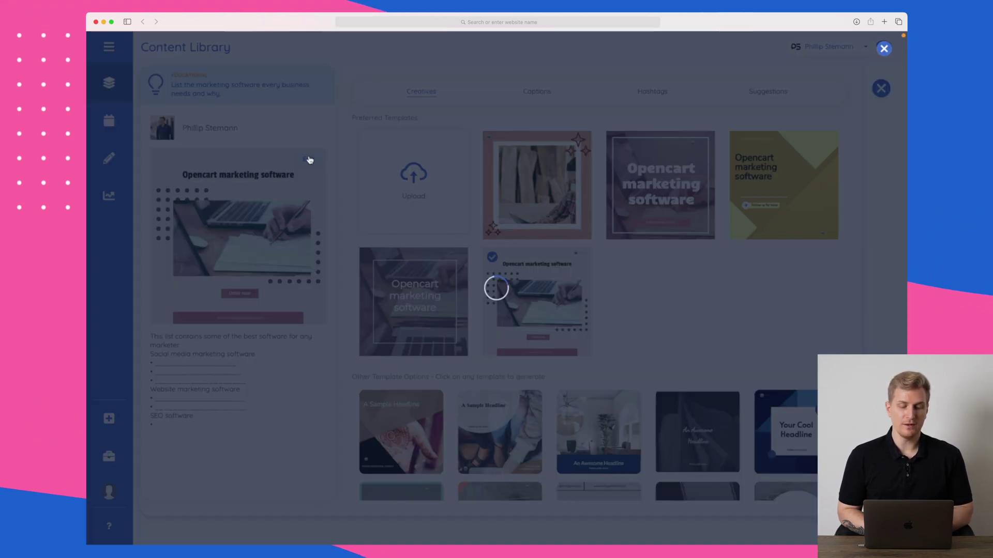
pyautogui.click(309, 160)
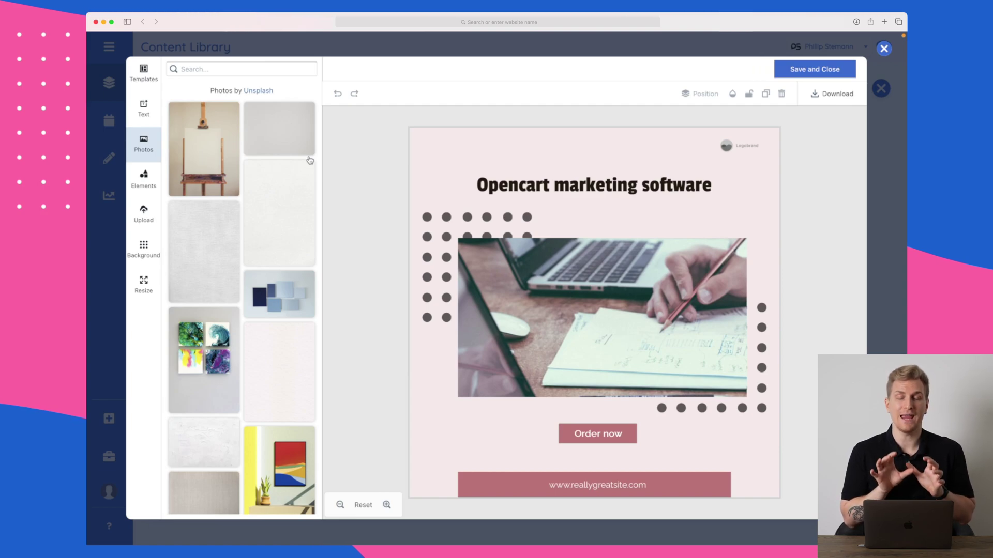
# Inspect the title, dots, laptop photo and logo on the canvas, then show the image-upload panel
pyautogui.click(580, 192)
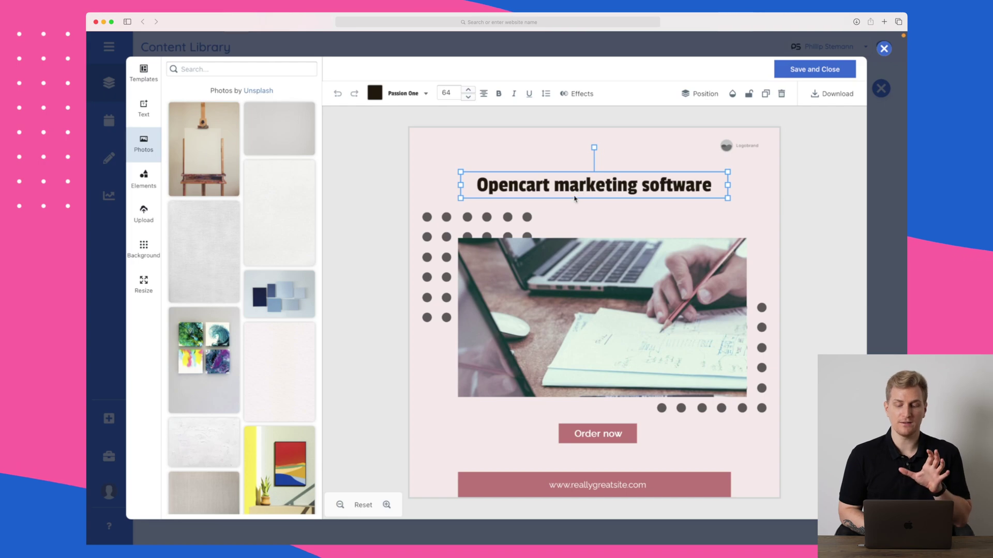
pyautogui.click(517, 227)
pyautogui.click(645, 297)
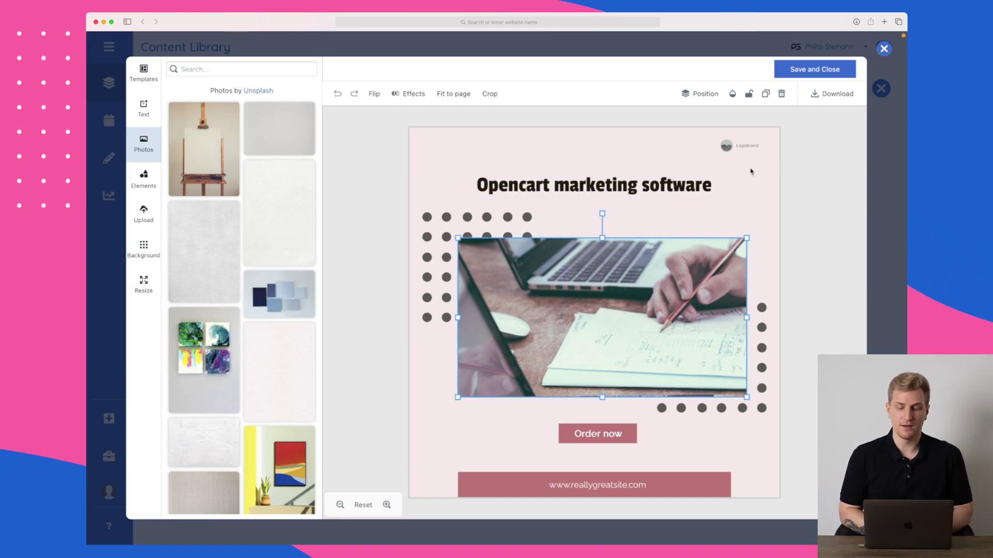
pyautogui.click(745, 150)
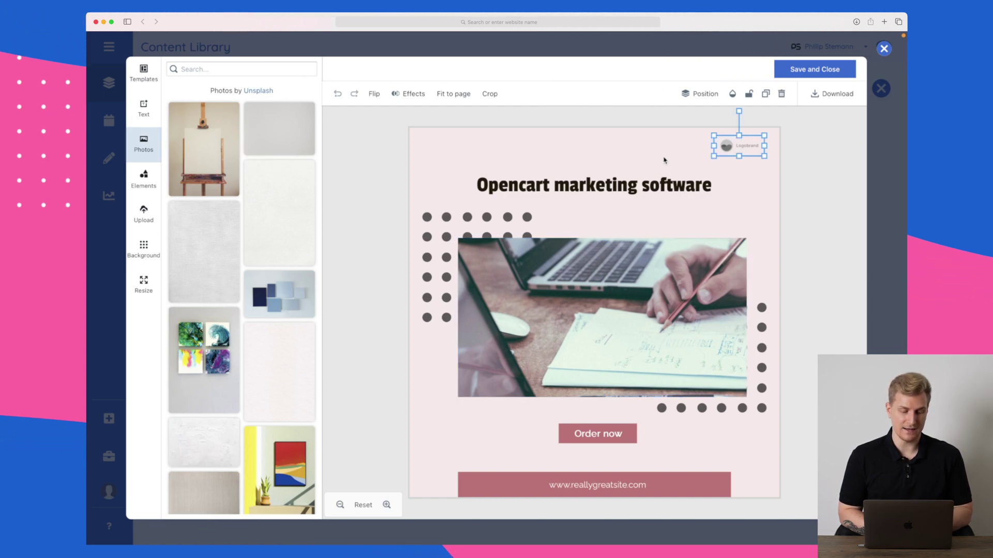
pyautogui.click(144, 250)
pyautogui.click(148, 220)
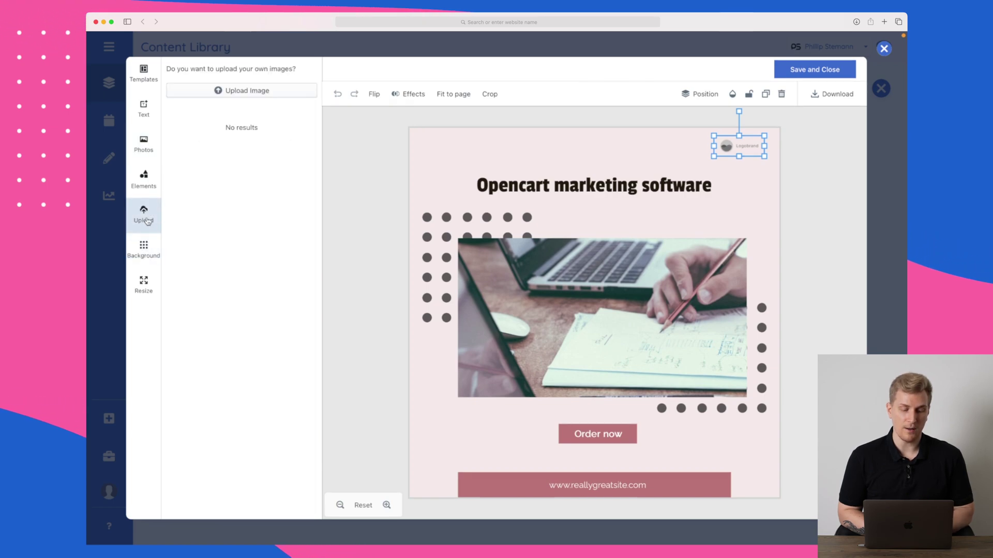
# Swap the Logobrand placeholder for a small PS logo at top right and retitle the design 'YouTube video review'
pyautogui.click(277, 93)
pyautogui.moveTo(204, 146); pyautogui.dragTo(715, 193)
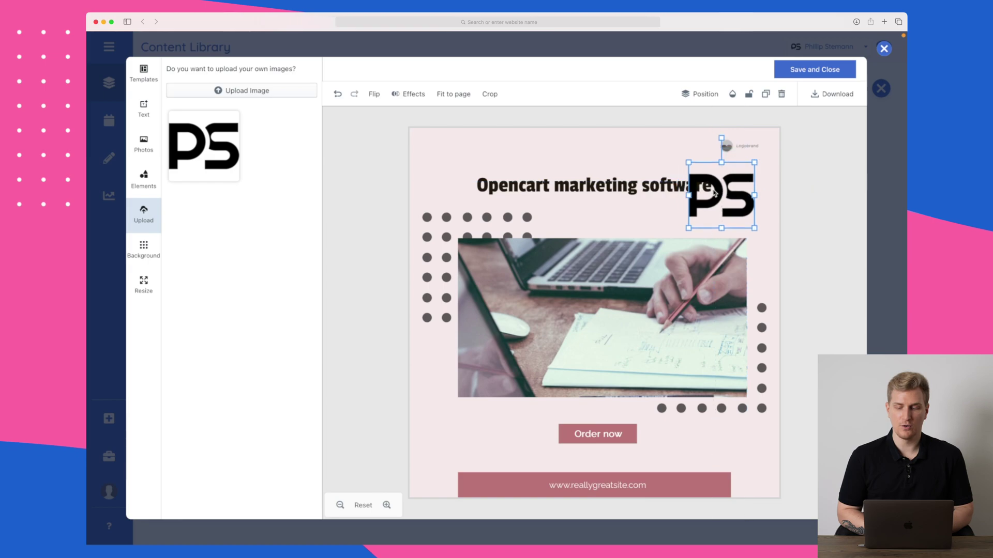
pyautogui.click(737, 147)
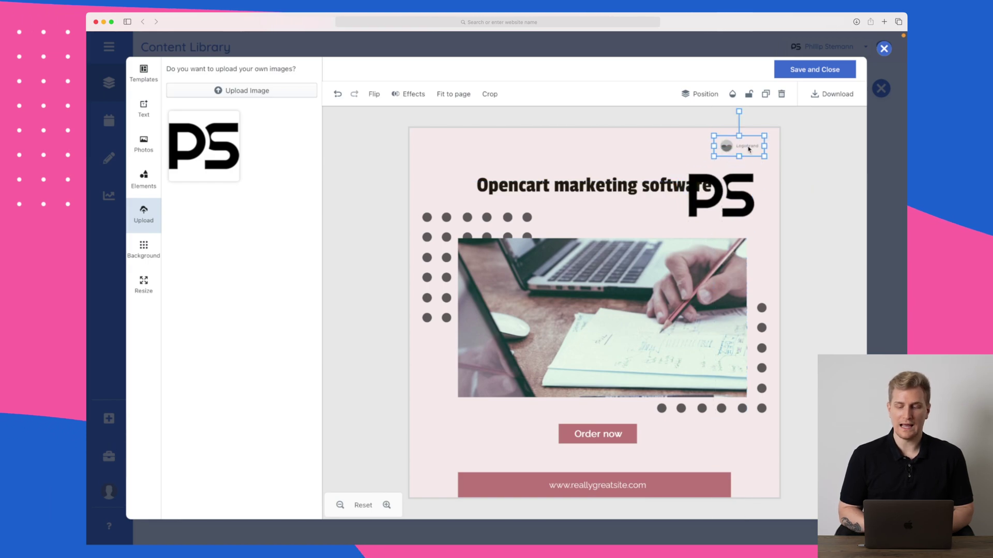
pyautogui.press('Delete')
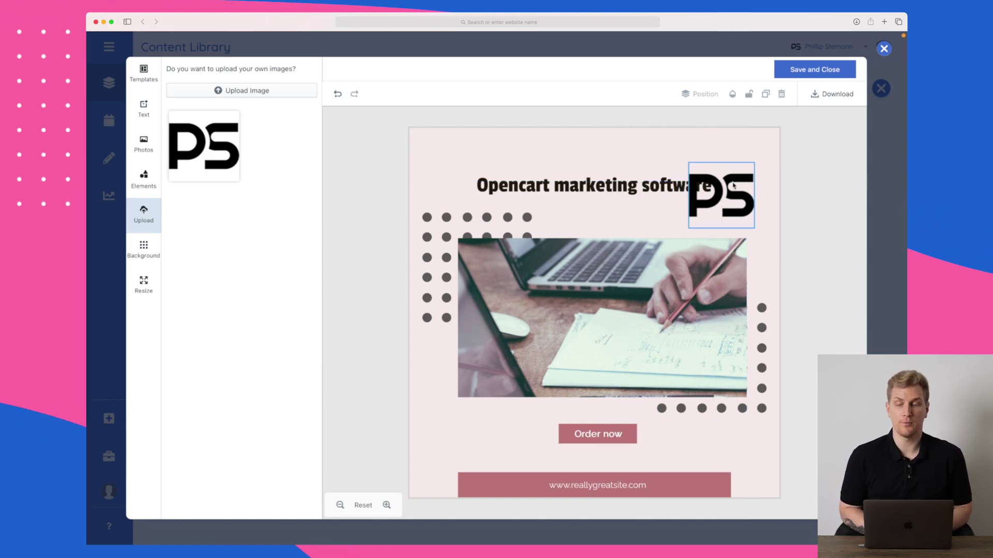
pyautogui.moveTo(737, 178); pyautogui.dragTo(742, 163)
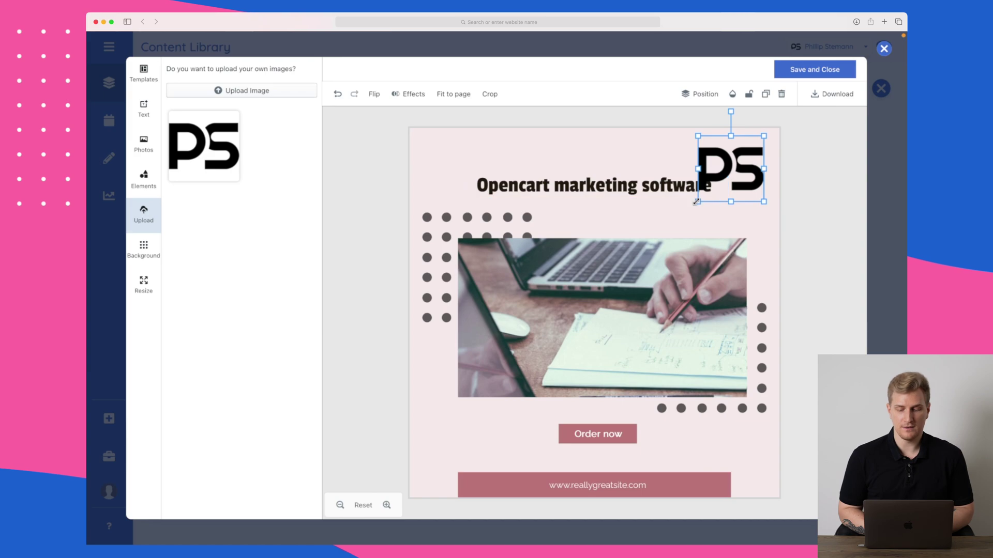
pyautogui.moveTo(698, 202); pyautogui.dragTo(728, 171)
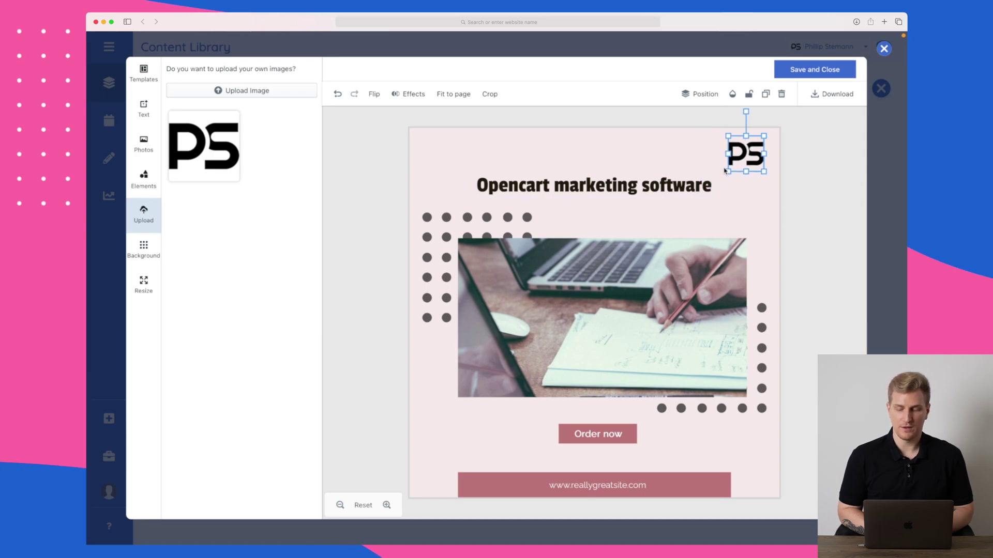
pyautogui.click(599, 187)
pyautogui.doubleClick(598, 187)
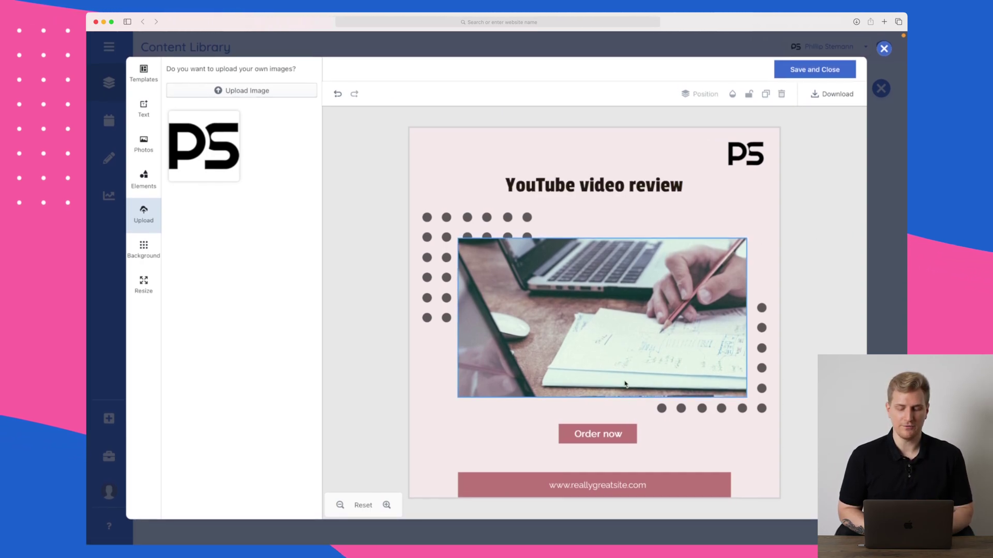
# Change the Order now button to 'WATCH NOW' and replace the sample URL with your own website address
pyautogui.click(600, 435)
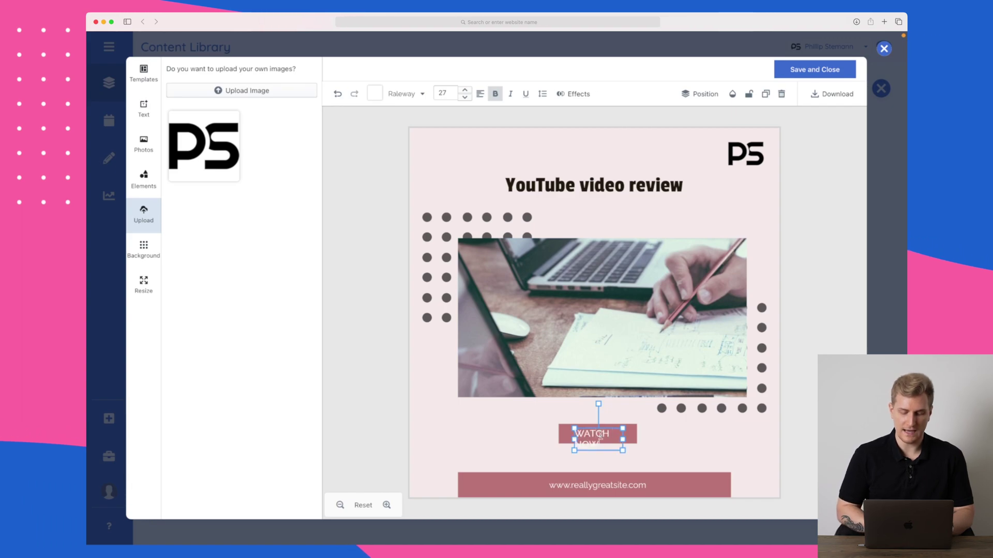
pyautogui.click(649, 439)
pyautogui.click(618, 486)
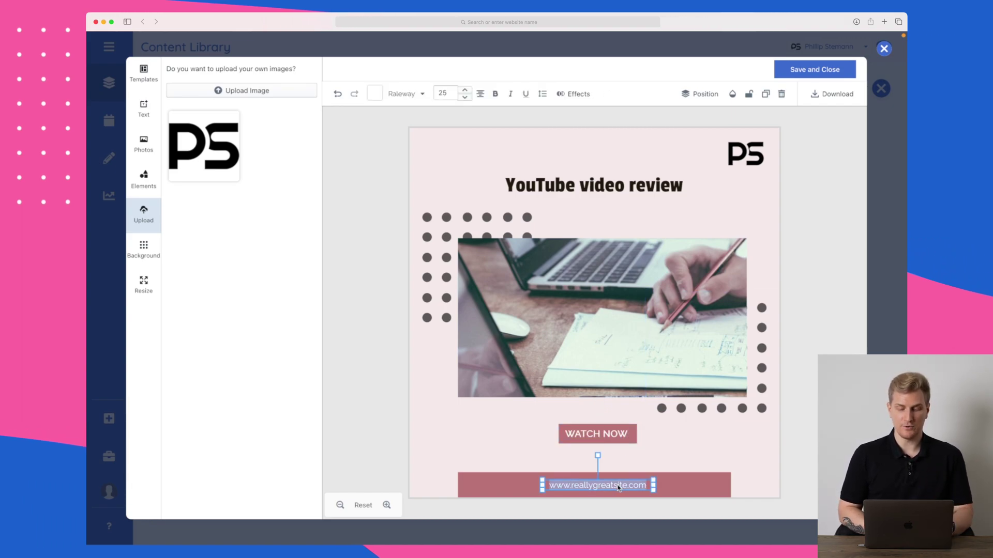
pyautogui.write('ww')
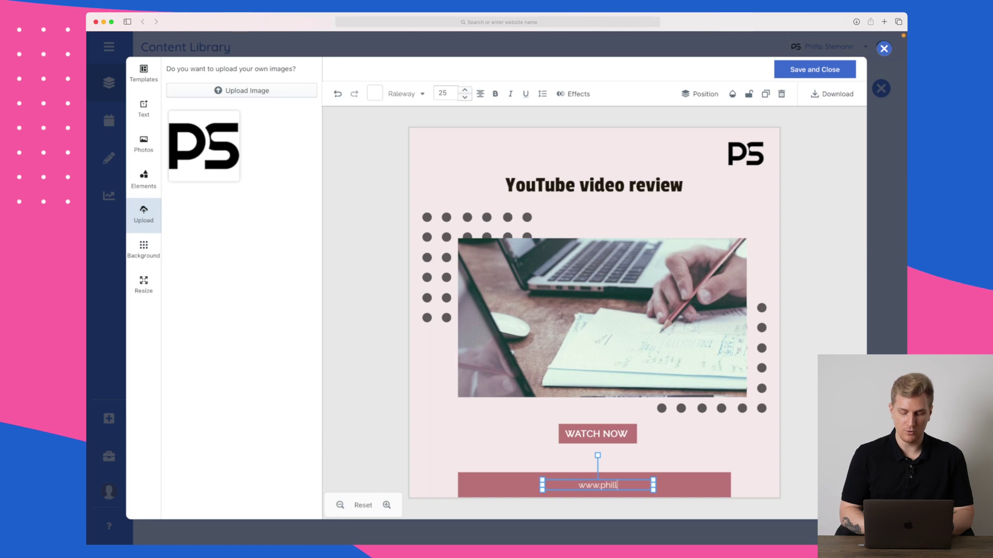
pyautogui.click(342, 424)
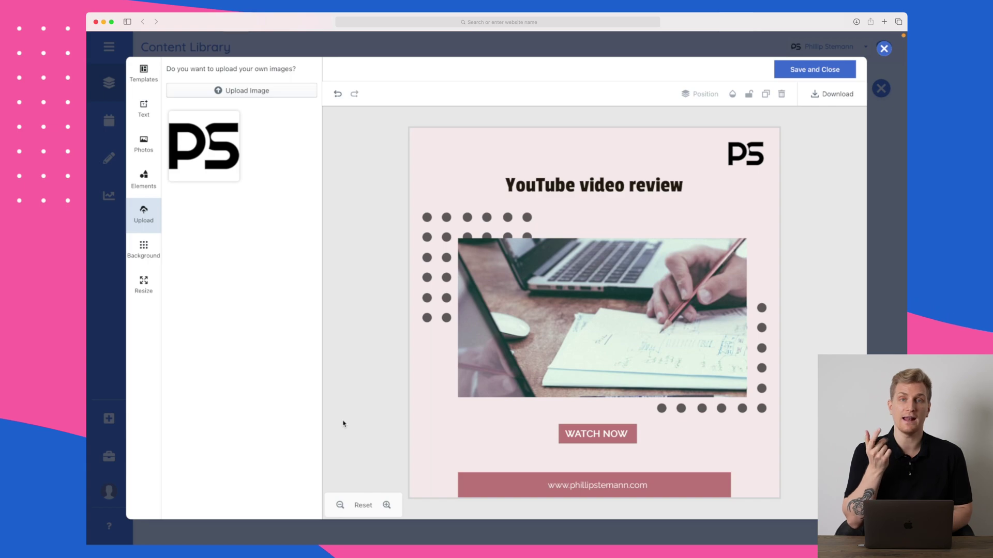
# Look through the Background, Photos, Text, Templates and Shapes panels in the editor sidebar
pyautogui.click(143, 249)
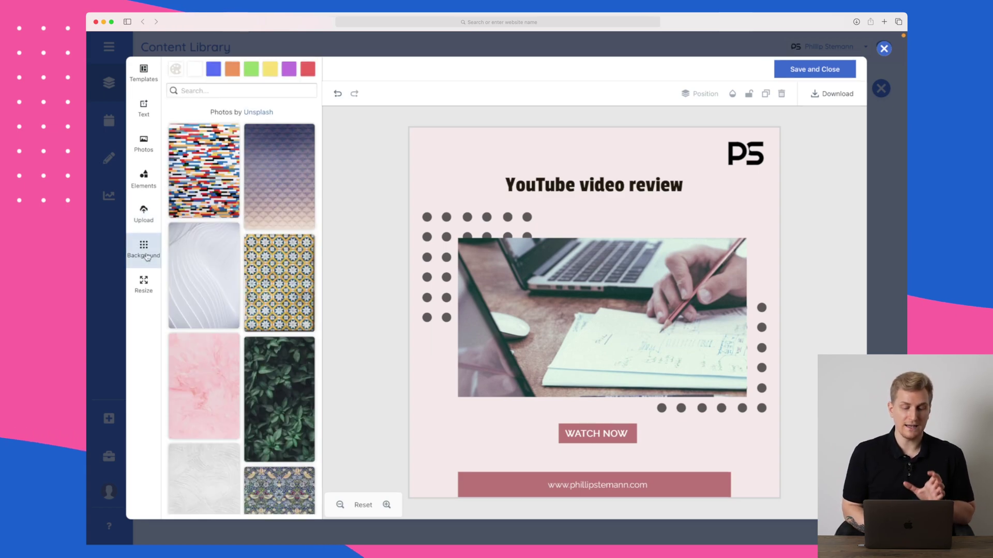
pyautogui.click(150, 145)
pyautogui.click(143, 109)
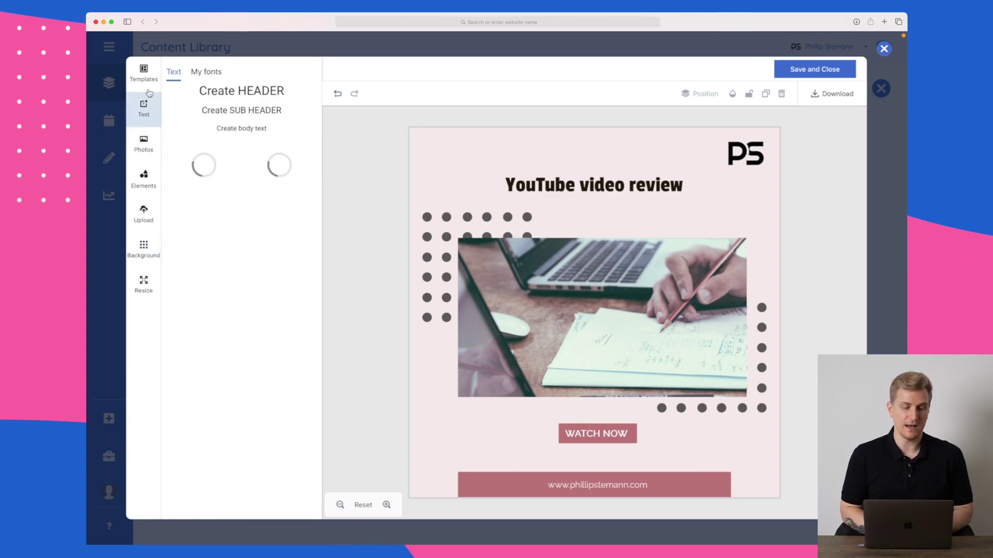
pyautogui.click(148, 80)
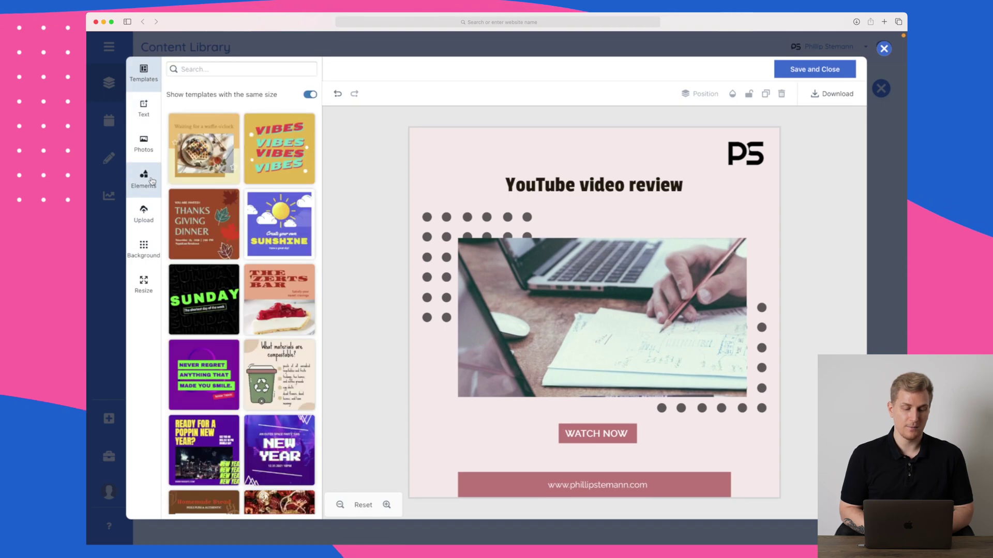
pyautogui.click(144, 179)
pyautogui.click(150, 150)
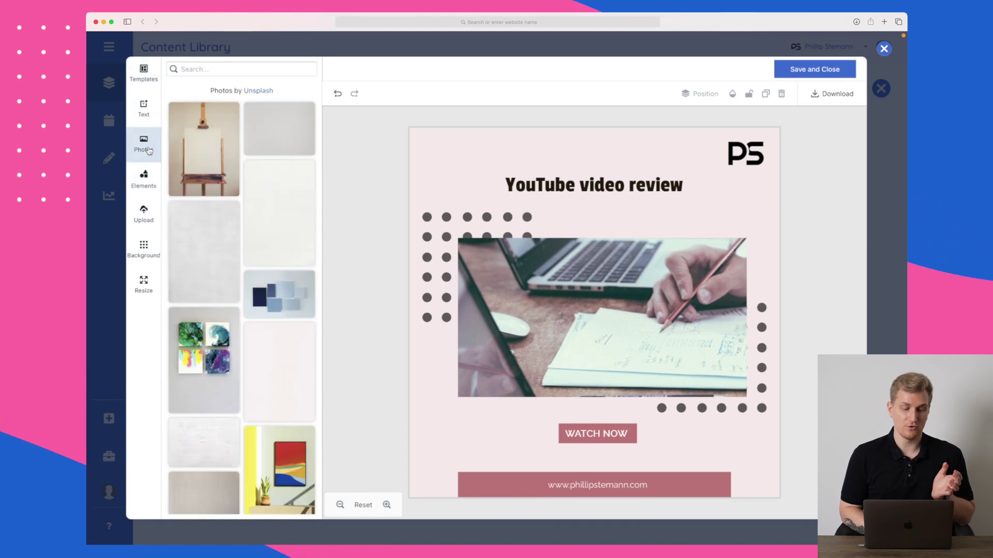
pyautogui.click(150, 114)
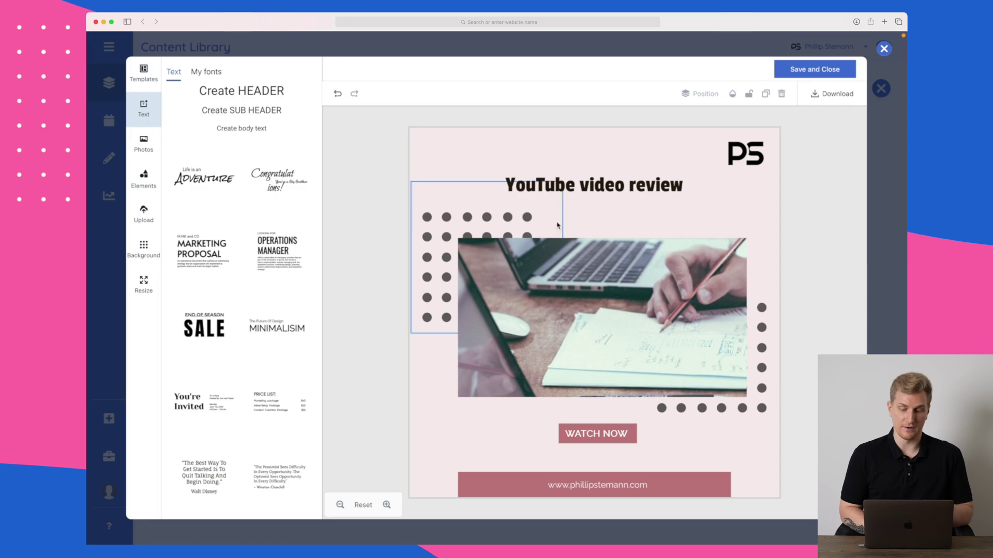
# Make the background blue (#4A90E2), recolour the WATCH NOW button blue, and save the design
pyautogui.click(514, 158)
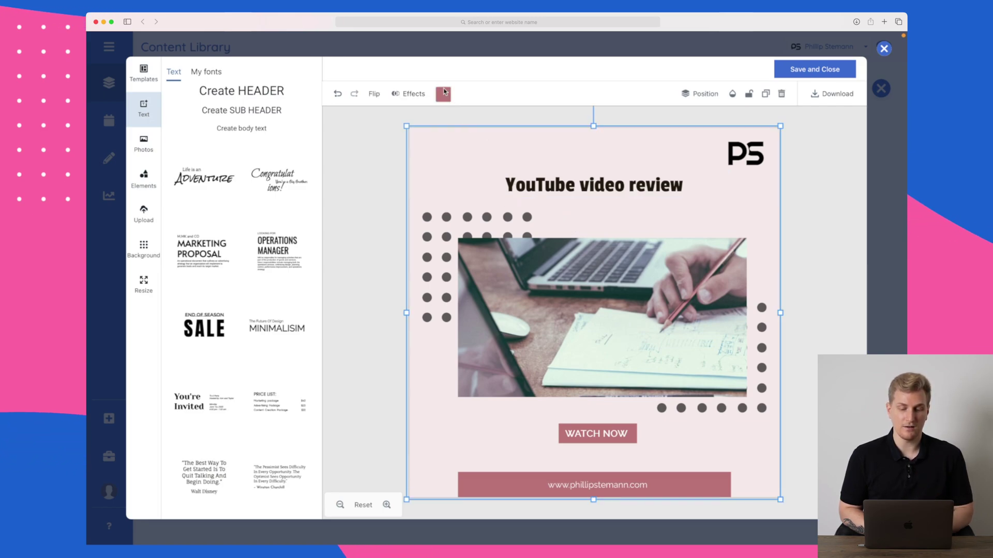
pyautogui.click(443, 93)
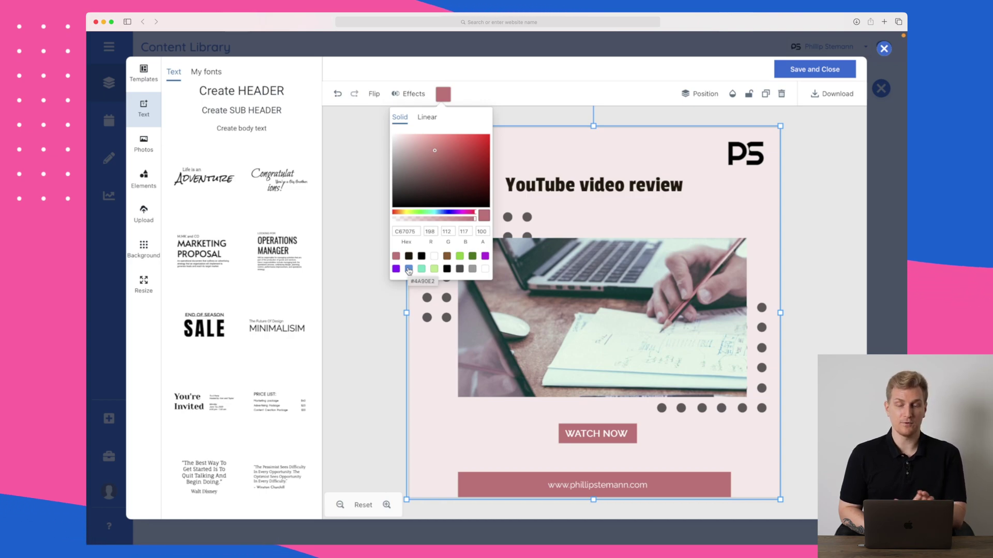
pyautogui.click(409, 268)
pyautogui.click(361, 300)
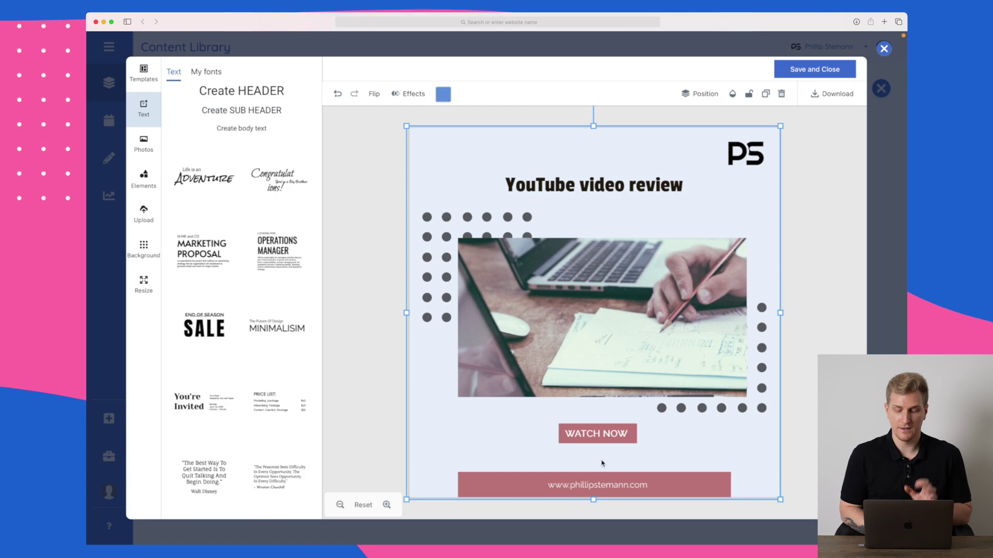
pyautogui.click(636, 435)
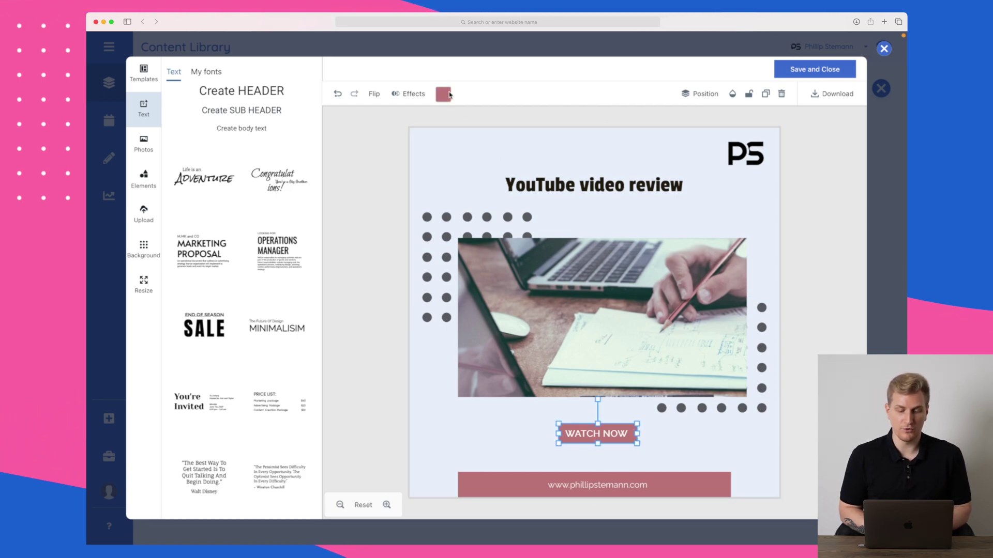
pyautogui.click(443, 94)
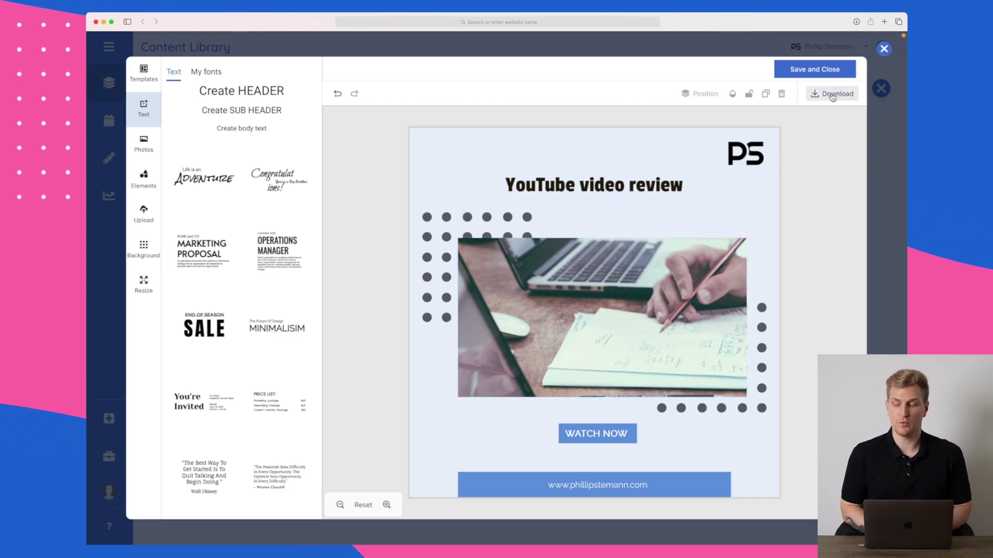
pyautogui.click(815, 69)
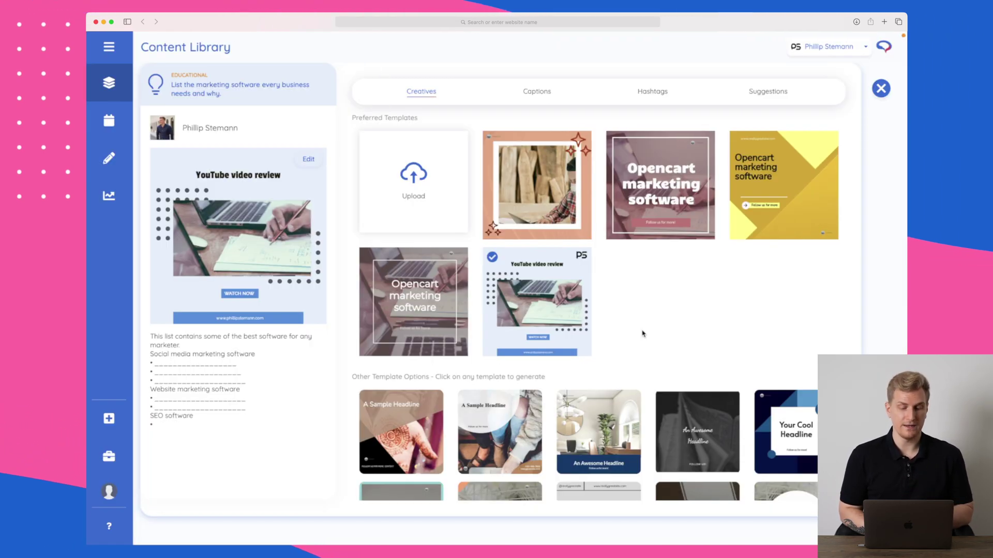
# Review the generated captions and generate an additional caption option
pyautogui.click(531, 95)
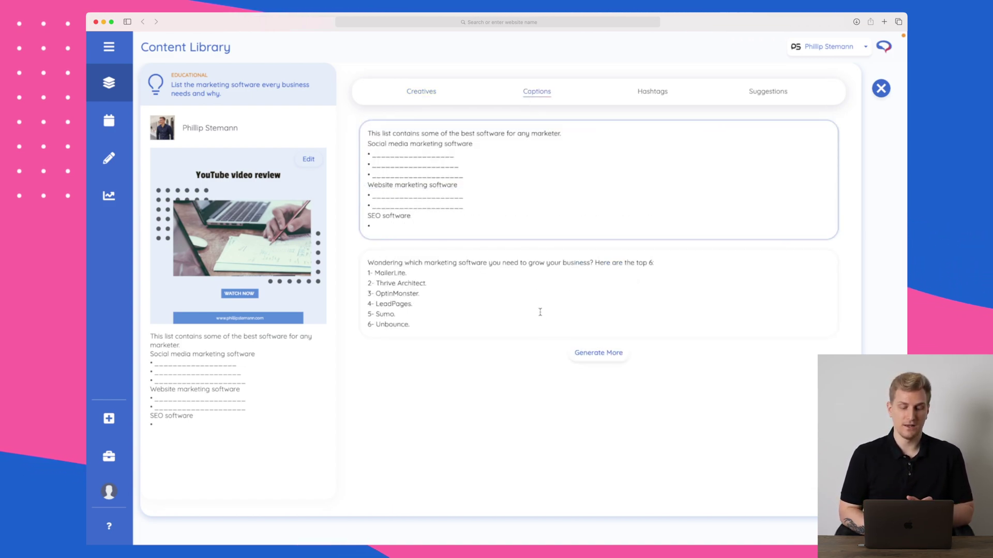
pyautogui.click(505, 181)
pyautogui.click(470, 299)
pyautogui.click(499, 160)
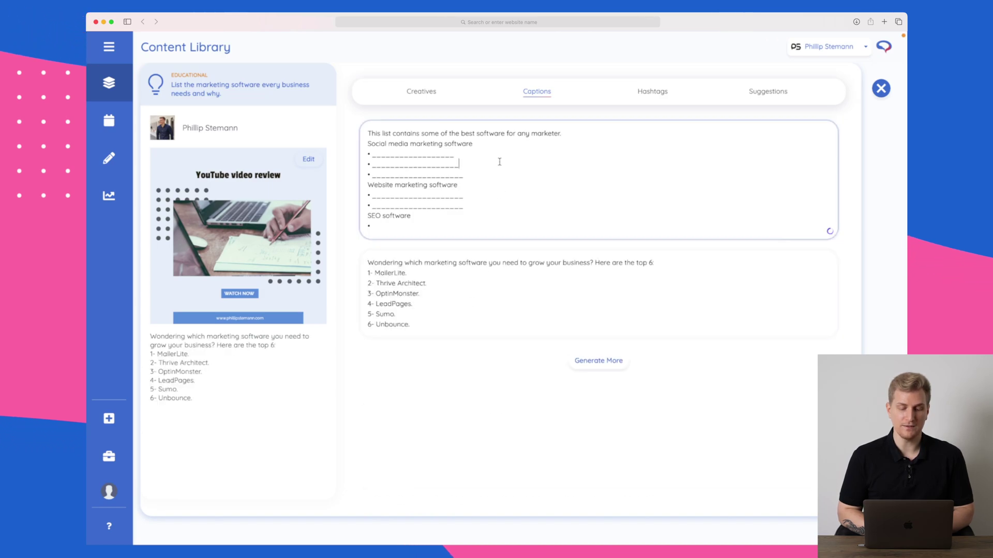
pyautogui.click(590, 363)
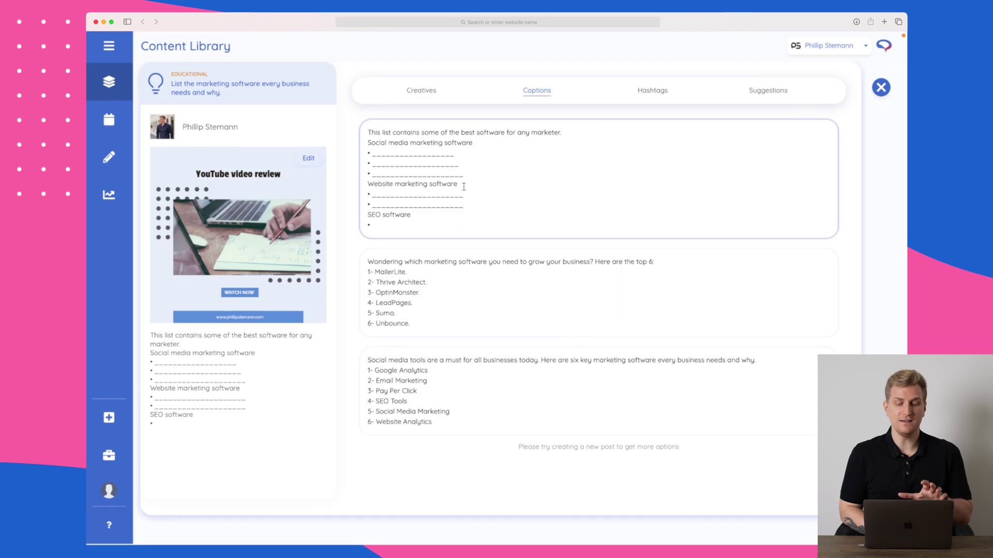
# Preview the captions and use the third 'Social media tools are a must' caption listing six tools
pyautogui.moveTo(391, 263); pyautogui.dragTo(417, 329)
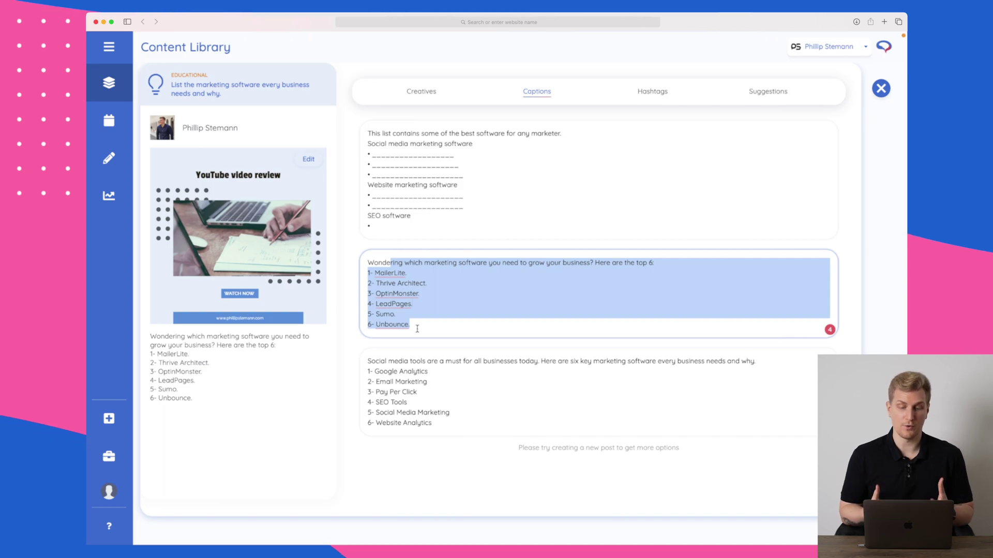
pyautogui.moveTo(415, 361); pyautogui.dragTo(429, 409)
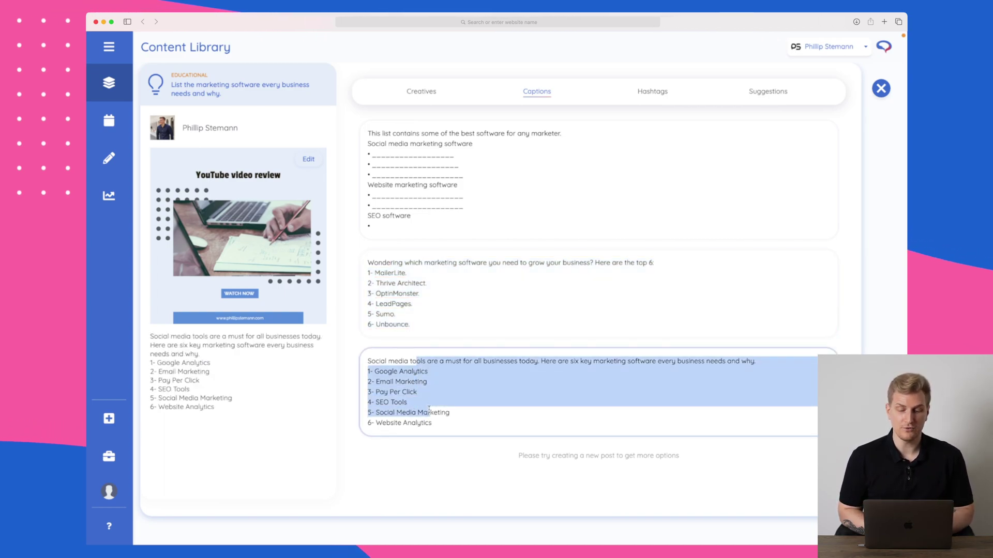
pyautogui.click(427, 132)
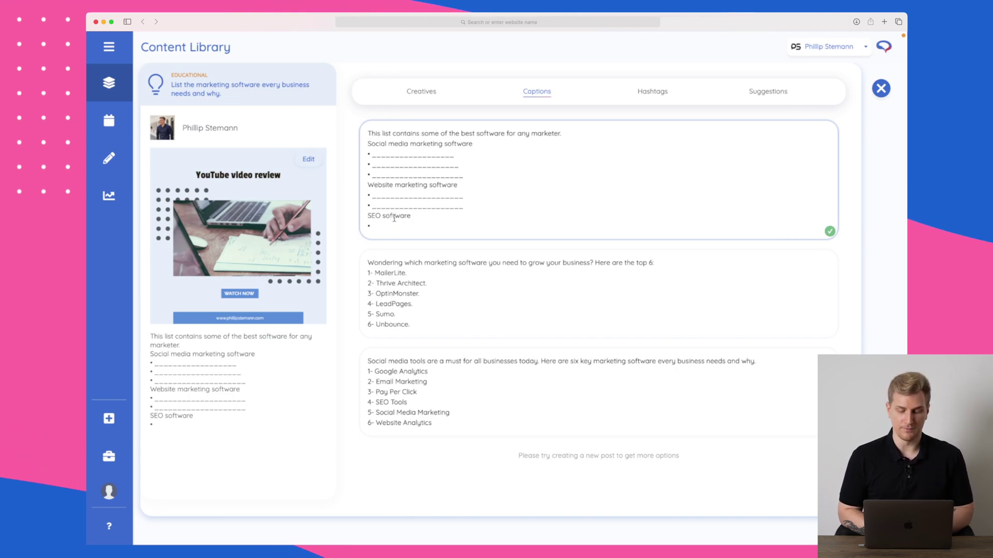
pyautogui.click(563, 421)
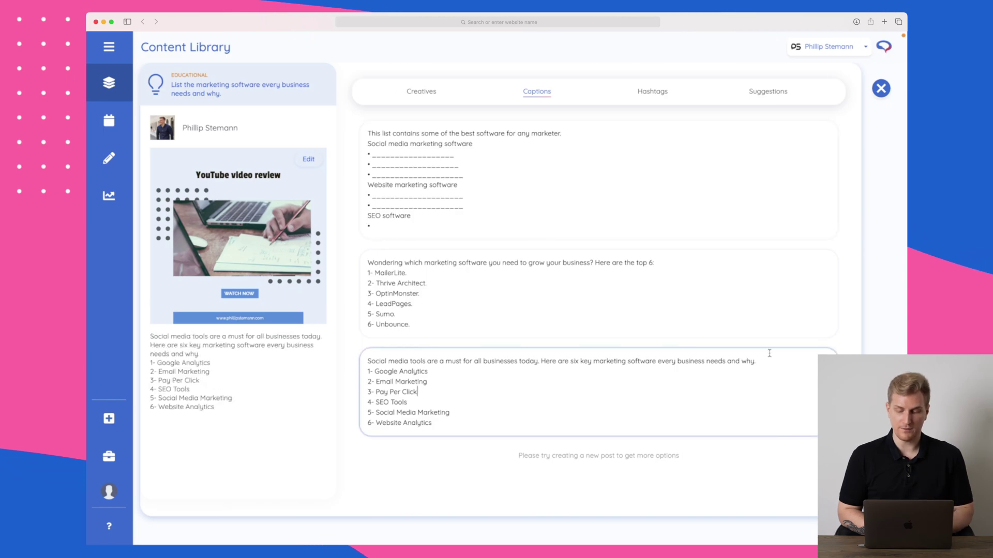
# Compare hashtag suggestions based on caption versus creative, sorted by relevancy versus reach
pyautogui.click(659, 93)
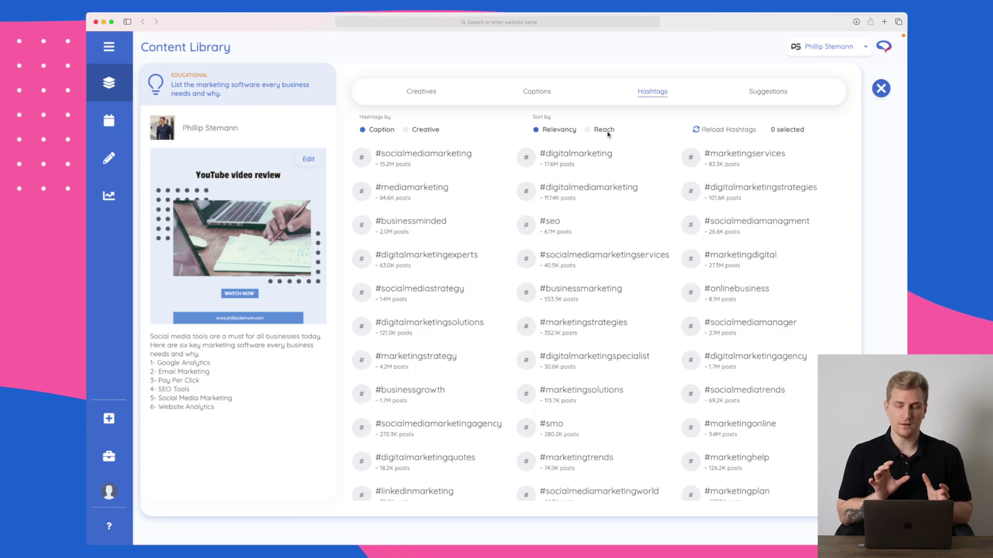
pyautogui.click(429, 131)
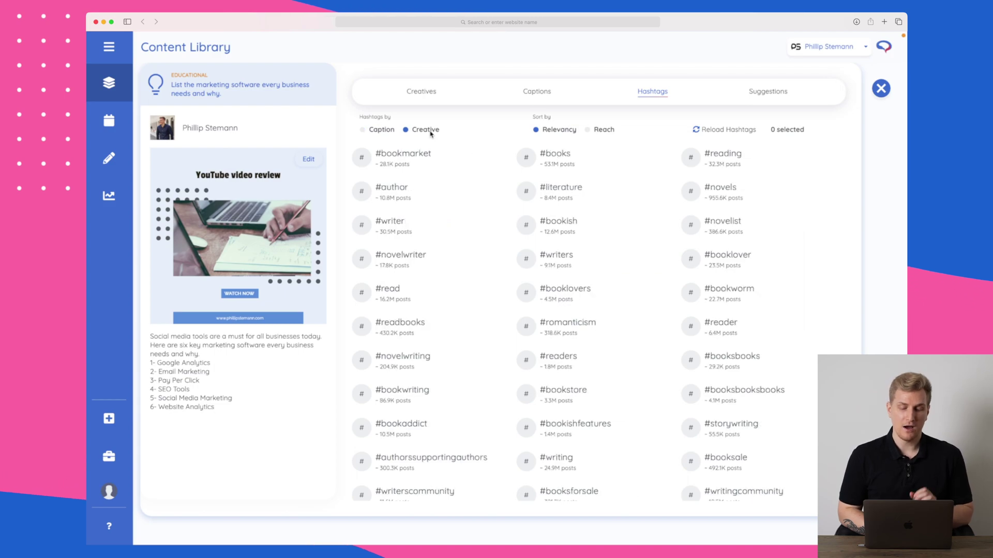
pyautogui.click(389, 132)
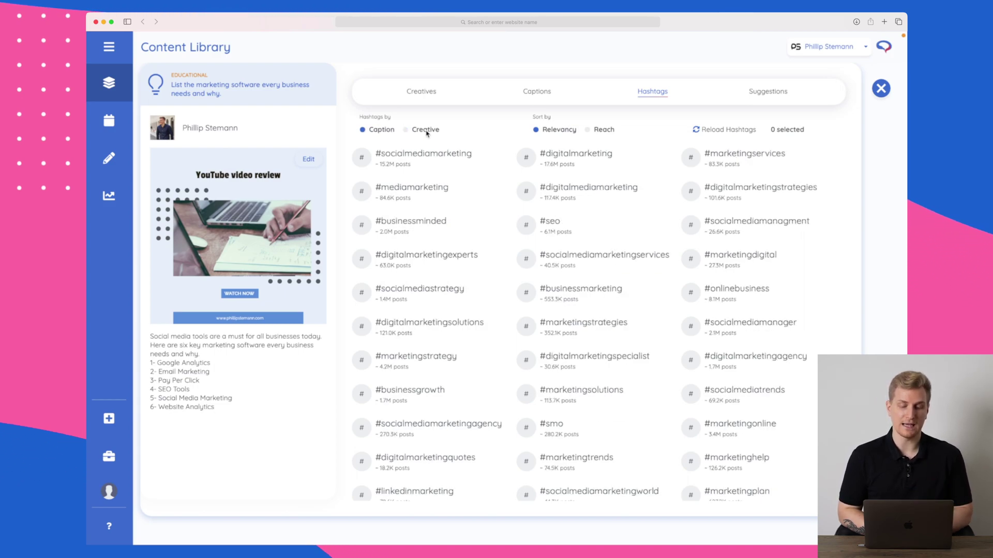
pyautogui.click(426, 132)
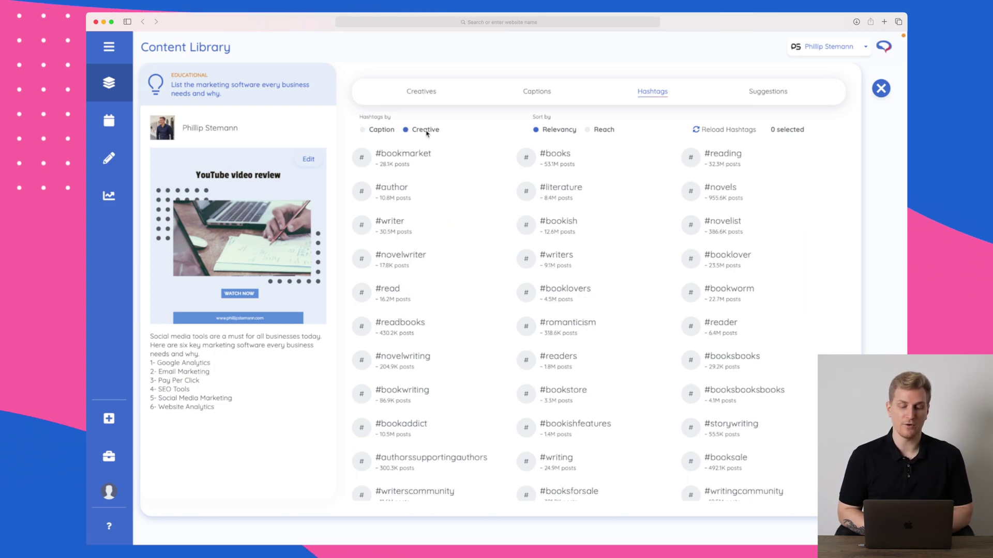
pyautogui.click(602, 130)
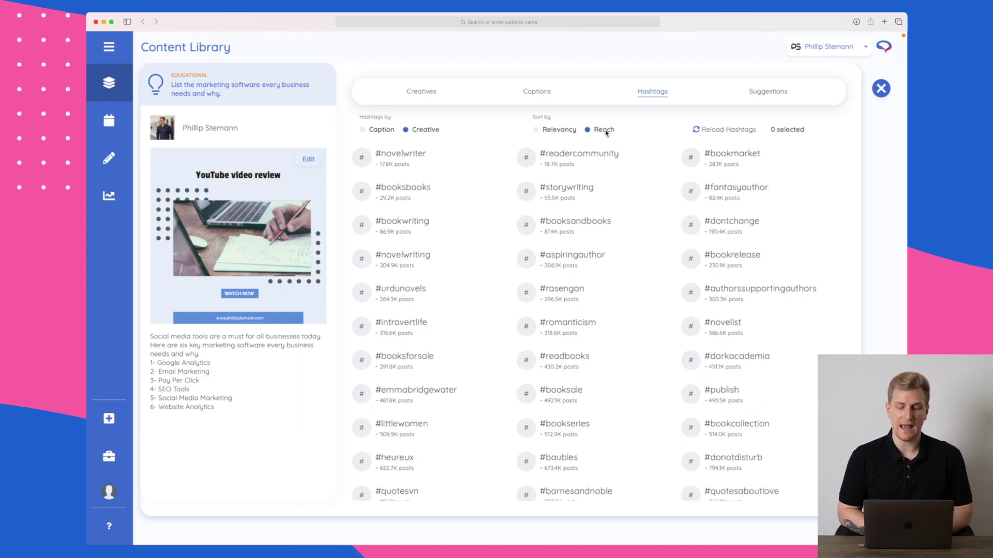
pyautogui.click(557, 130)
pyautogui.click(376, 130)
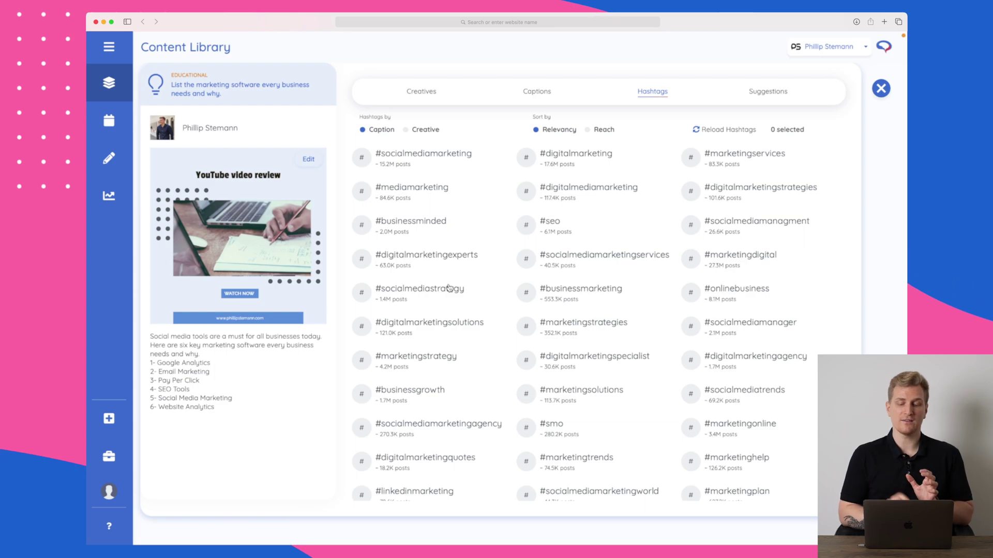
pyautogui.click(424, 132)
pyautogui.click(603, 130)
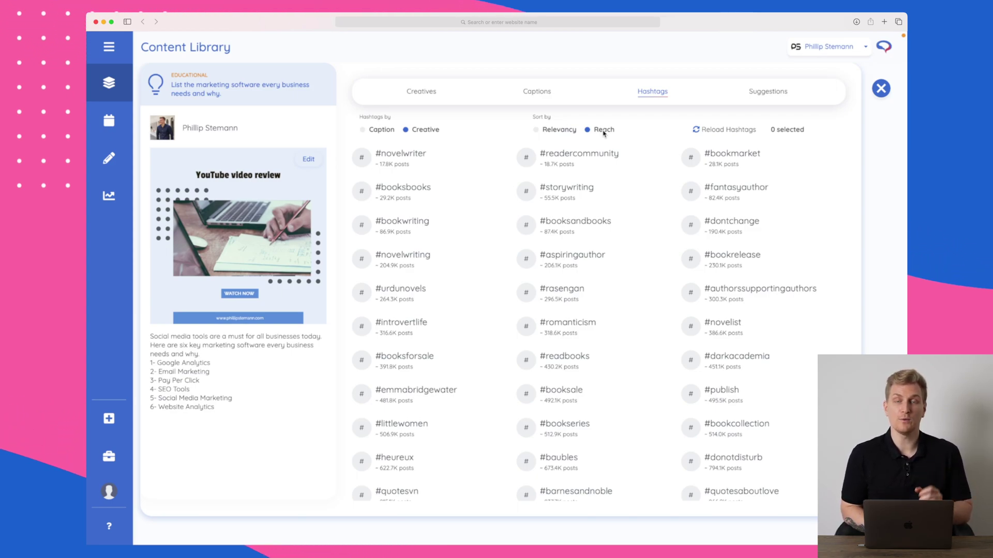
# Add #socialmediamarketing and #mediamarketing to the post caption
pyautogui.scroll(-10, 603, 290)
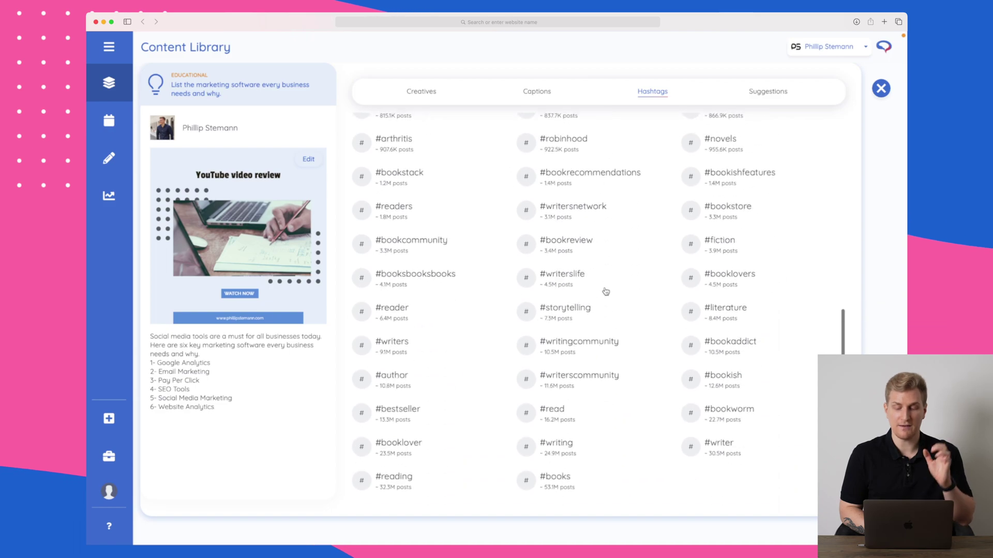
pyautogui.scroll(10, 606, 292)
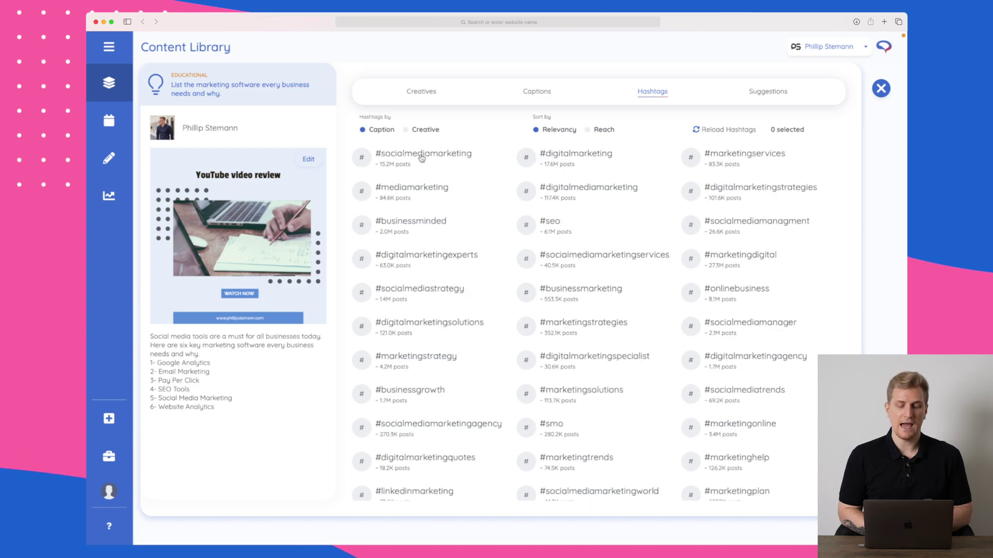
pyautogui.click(417, 191)
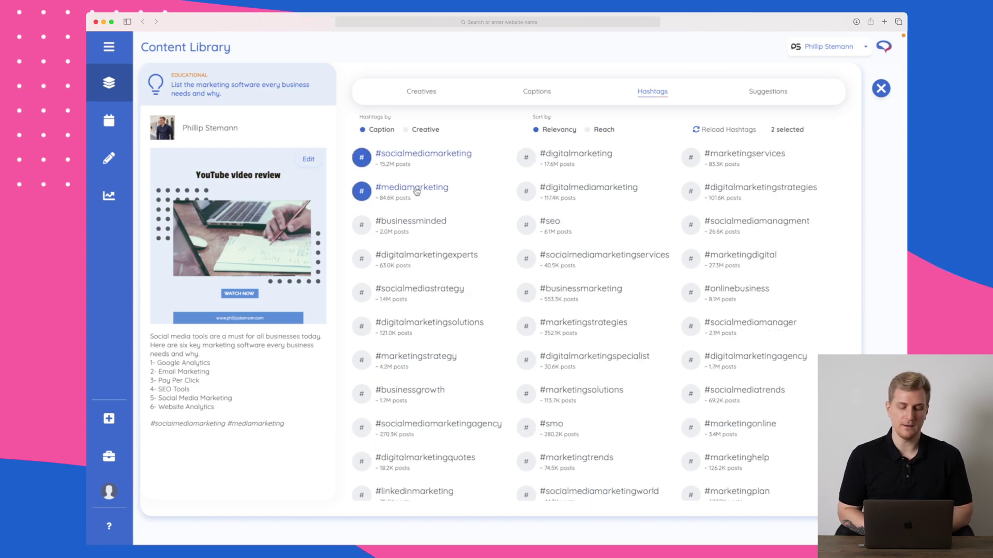
# Check the post's content suggestions, then close the detail view back to the library grid
pyautogui.click(767, 93)
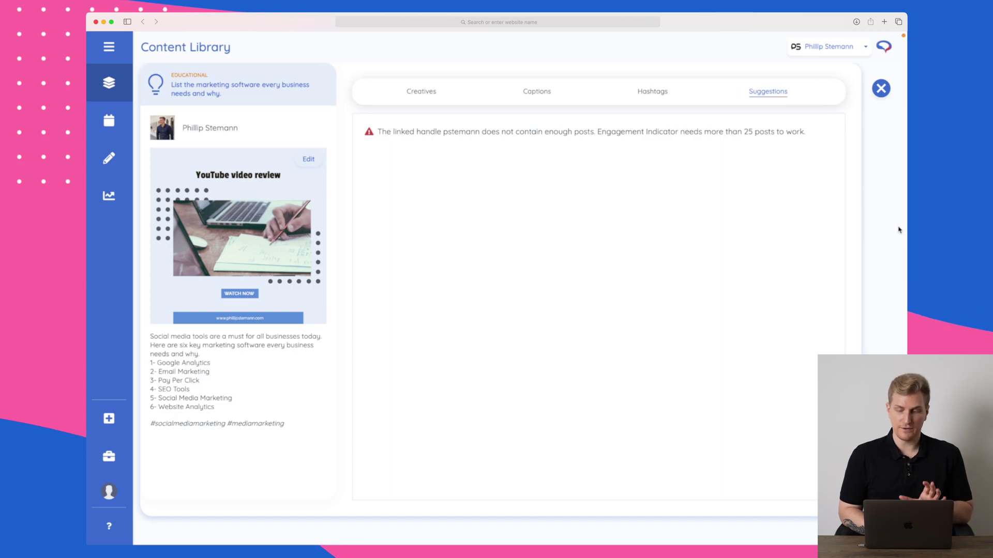
pyautogui.click(879, 88)
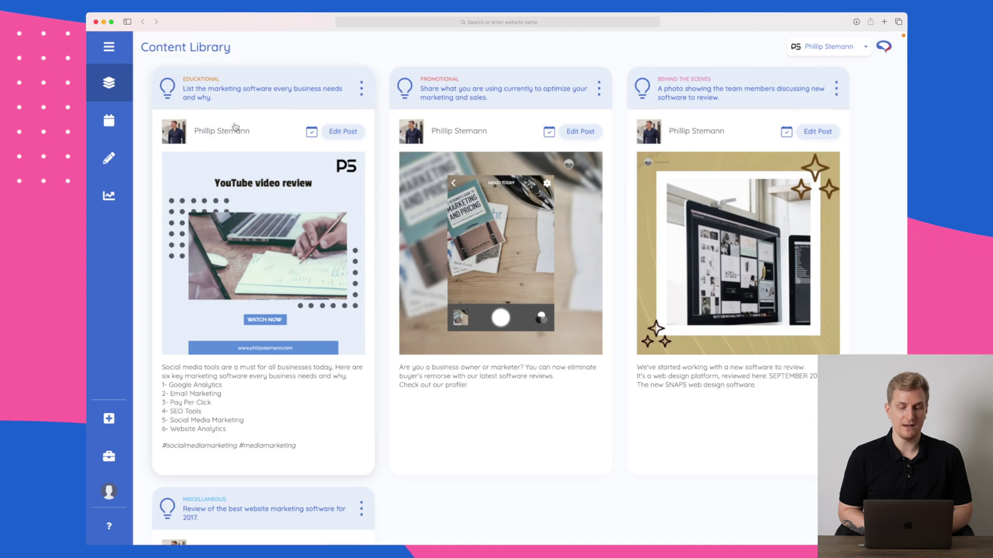
# Review the December 2021 scheduled posts in the Content Calendar list view, then go to Create Post
pyautogui.click(108, 47)
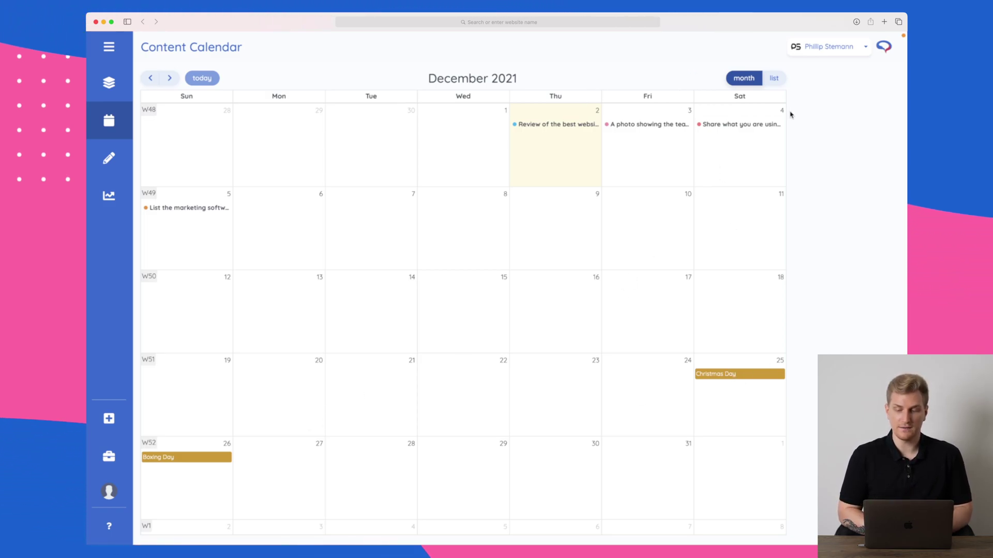
pyautogui.click(780, 79)
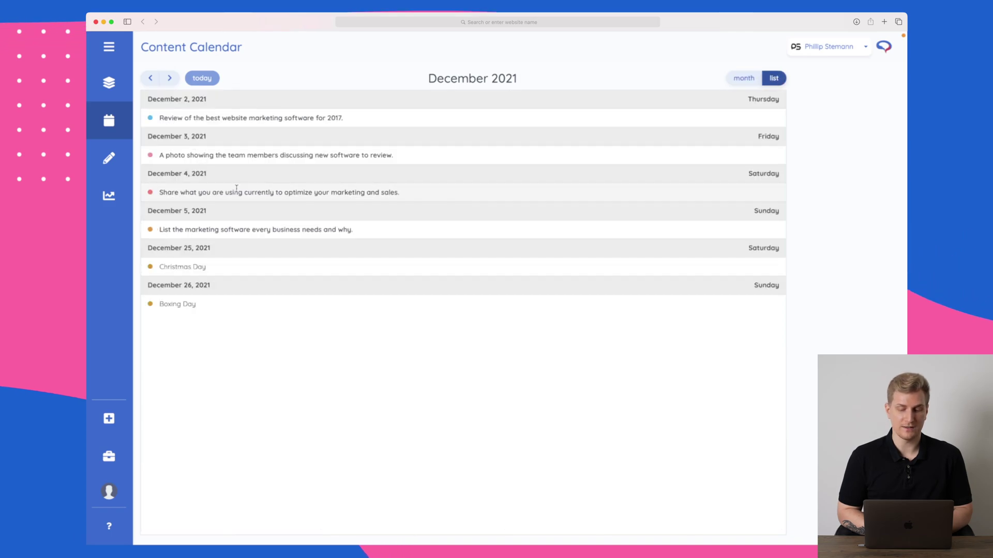
pyautogui.click(331, 115)
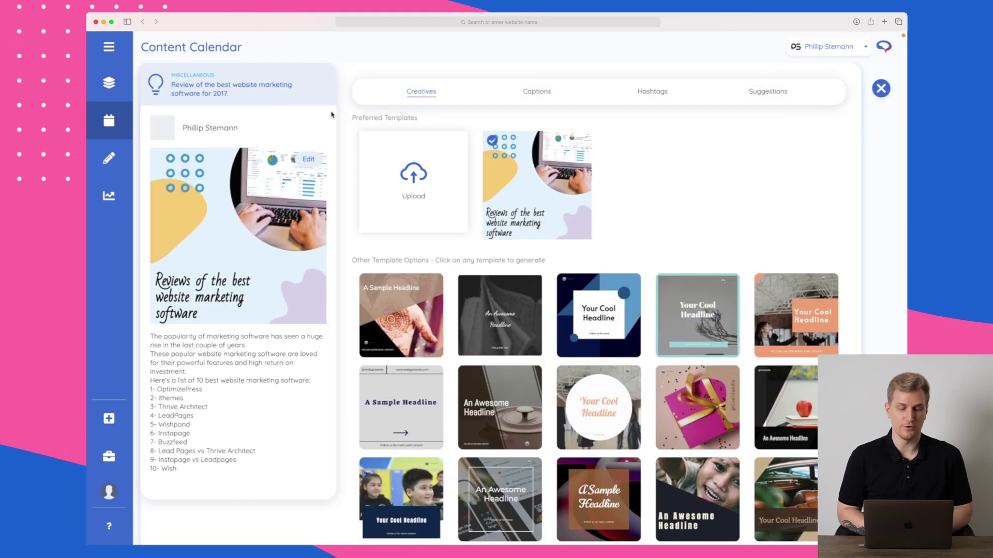
pyautogui.click(879, 88)
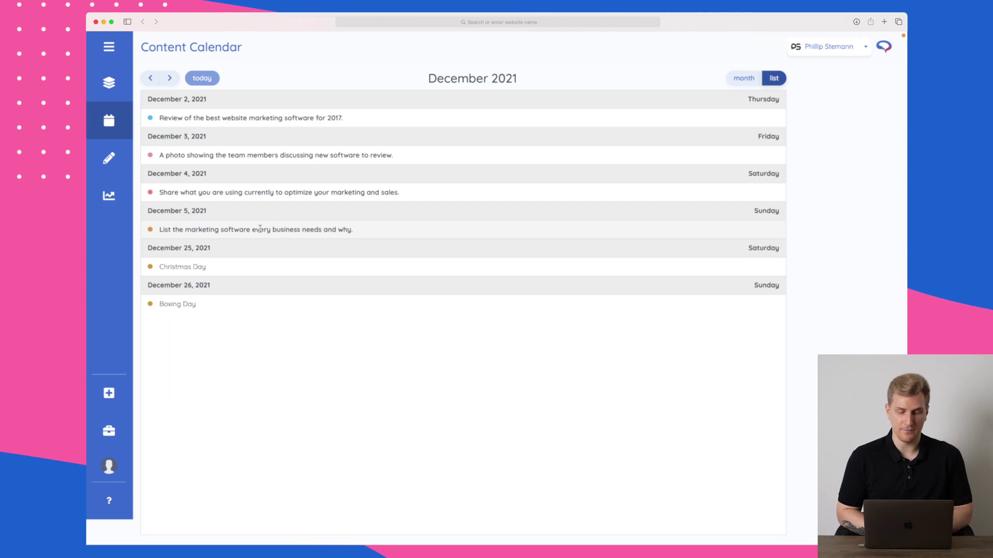
pyautogui.click(114, 165)
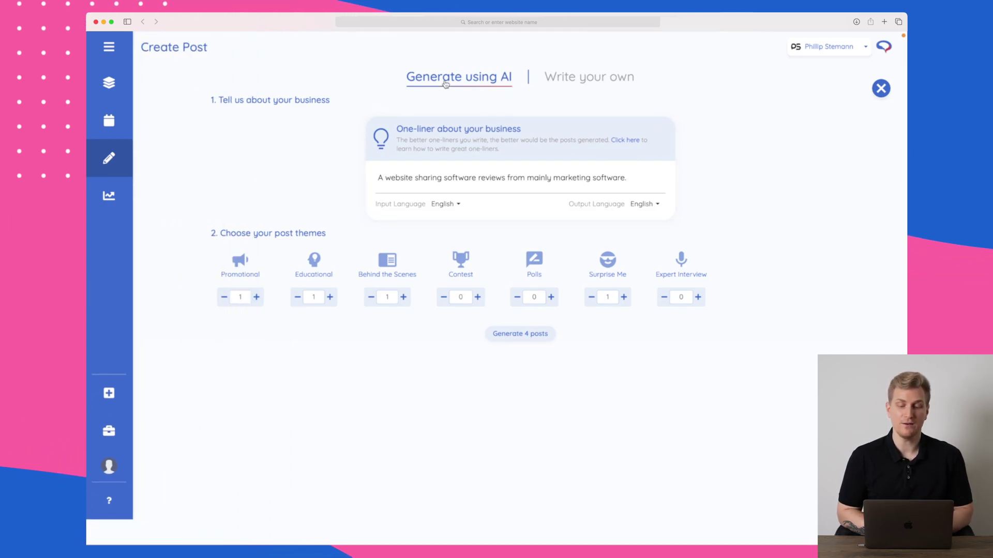
# Stay on Generate using AI and replace the one-liner with the ActiveCampaign email-marketing description
pyautogui.click(572, 80)
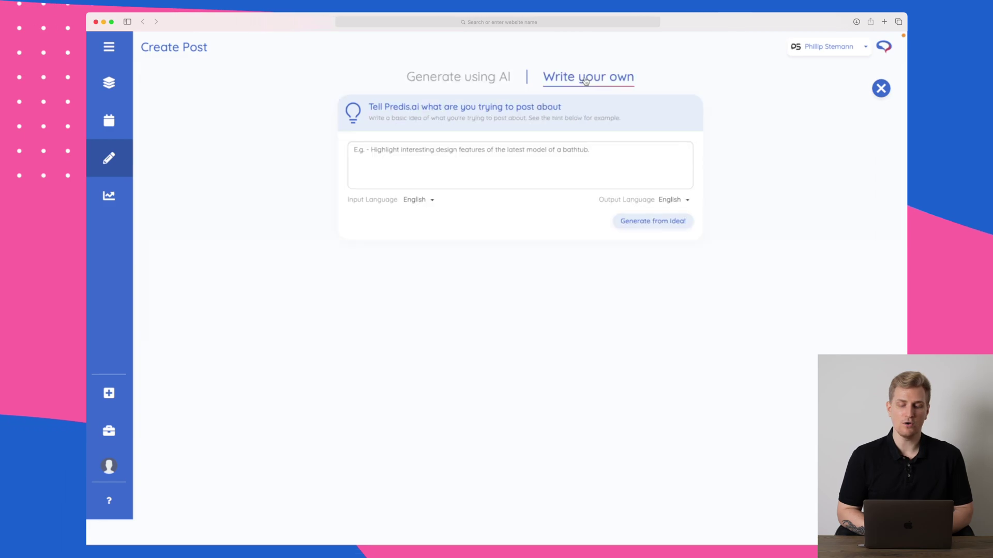
pyautogui.click(461, 81)
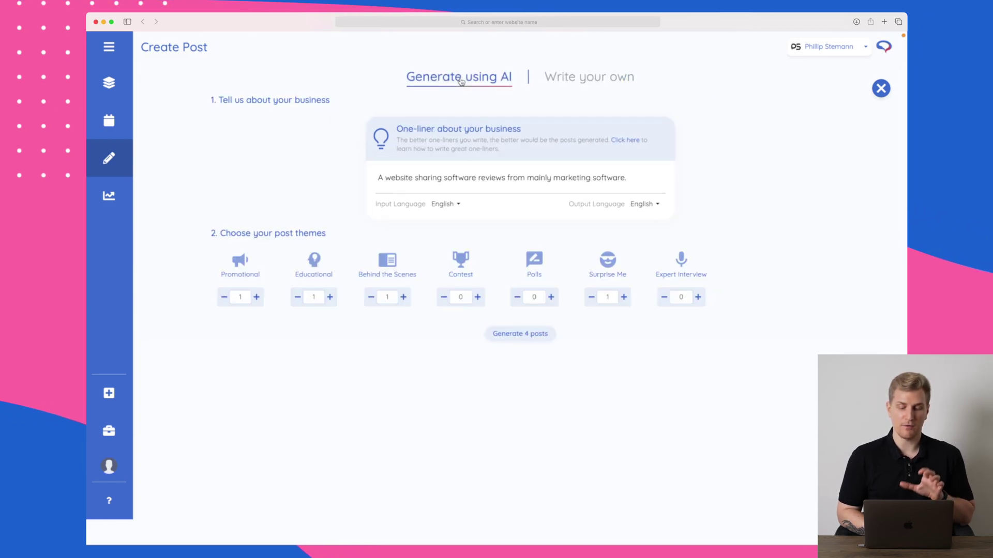
pyautogui.tripleClick(446, 180)
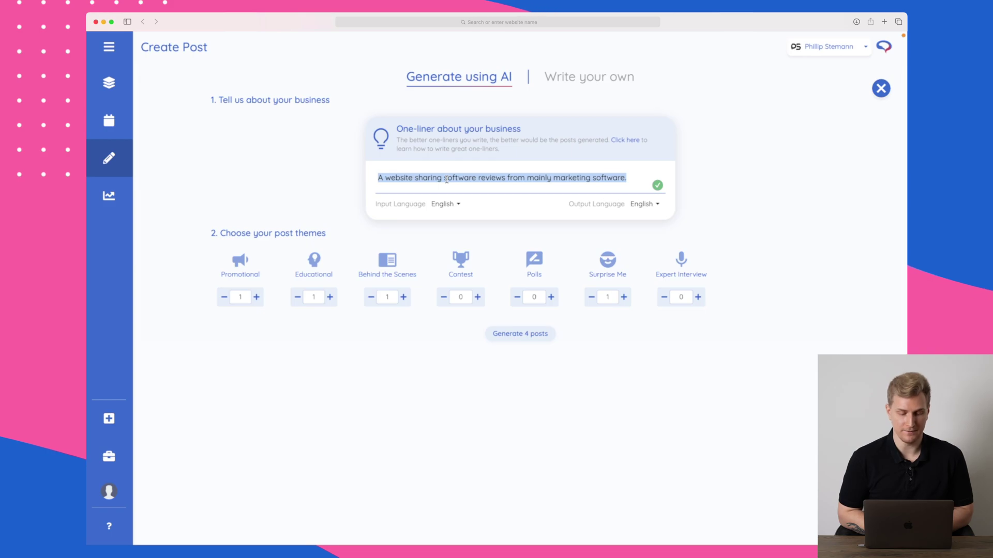
pyautogui.write("ActiveCampaign is an email software which has been developed to an enterprise solution in the late years. It's perfect to scale up your email marketing.")
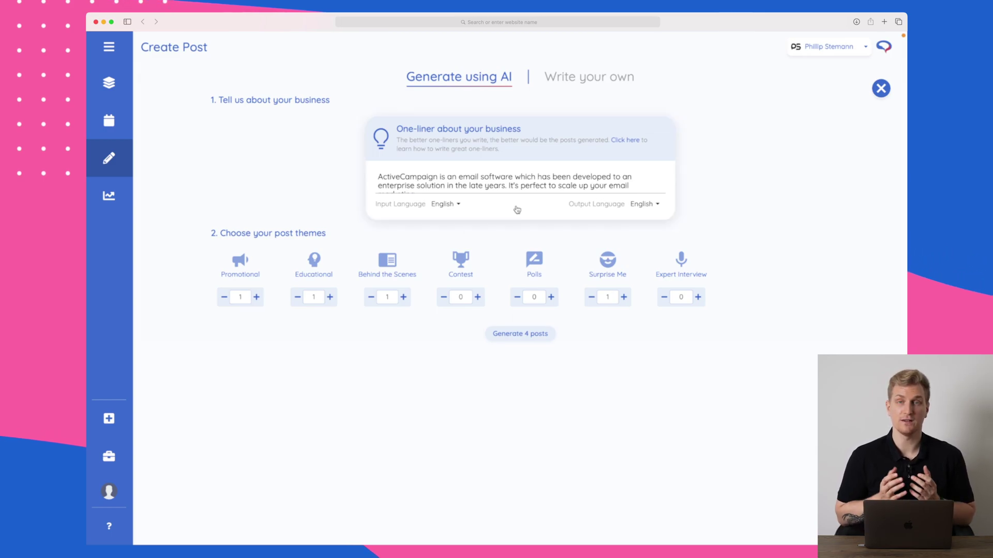
# Keep English as both the input and output language
pyautogui.scroll(-1, 539, 183)
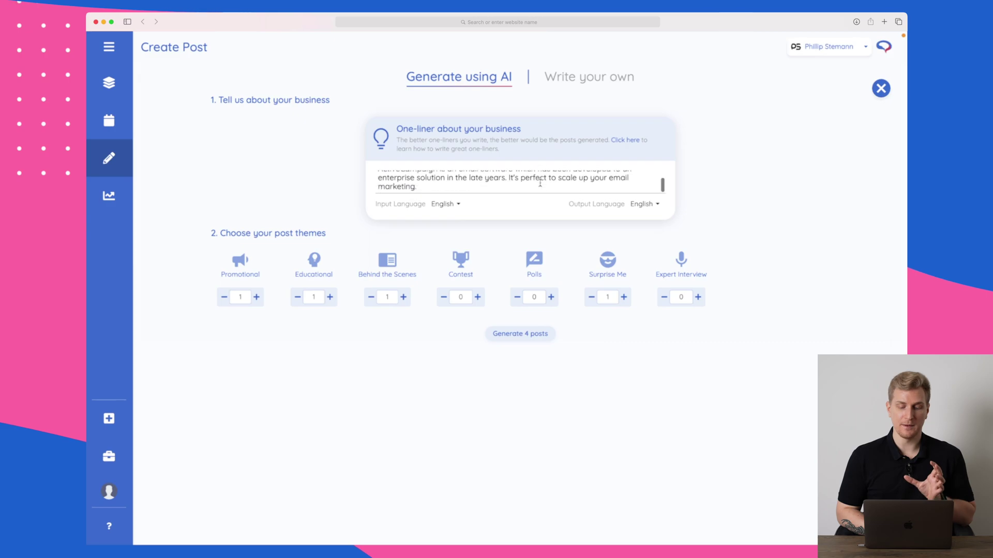
pyautogui.click(445, 204)
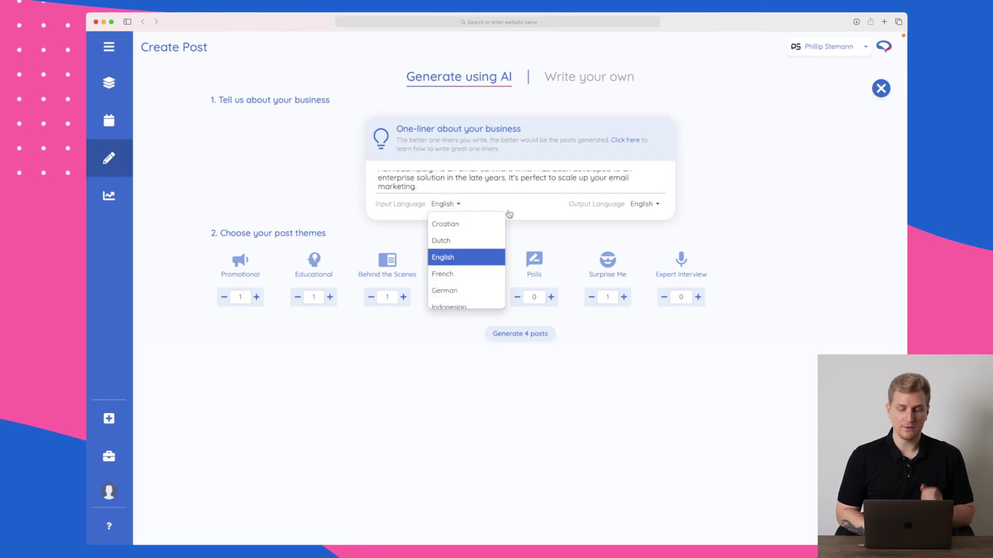
pyautogui.click(528, 214)
pyautogui.click(653, 205)
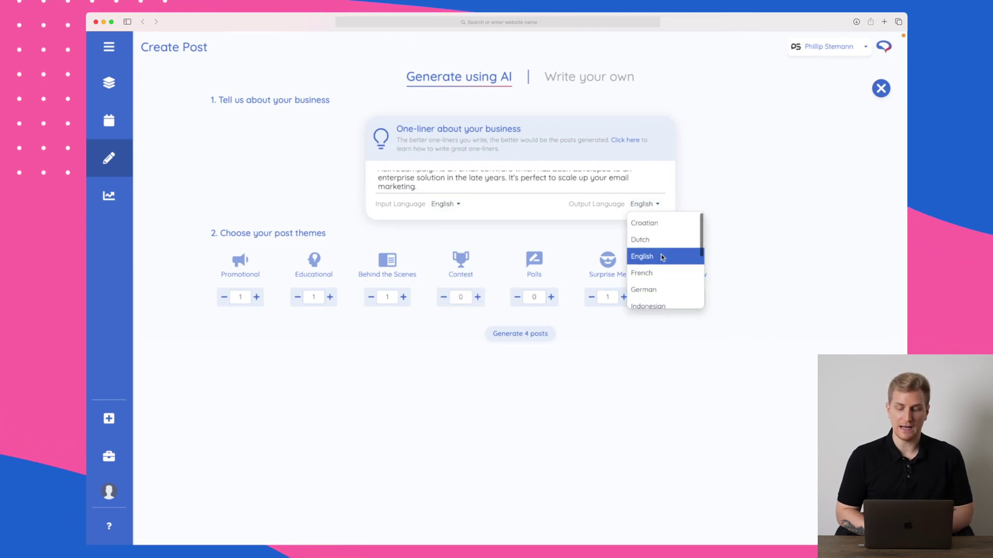
pyautogui.scroll(-2, 660, 257)
pyautogui.scroll(2, 662, 257)
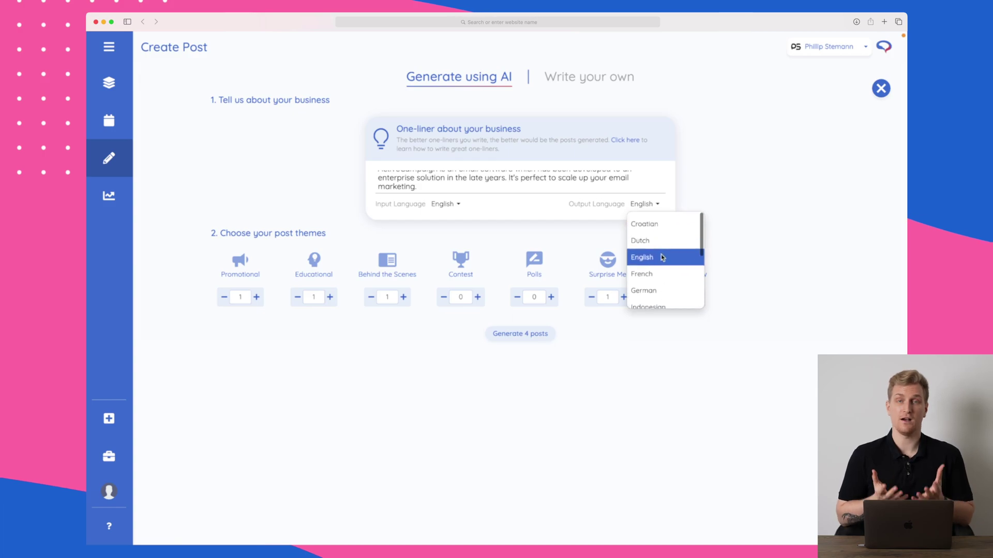
pyautogui.click(750, 211)
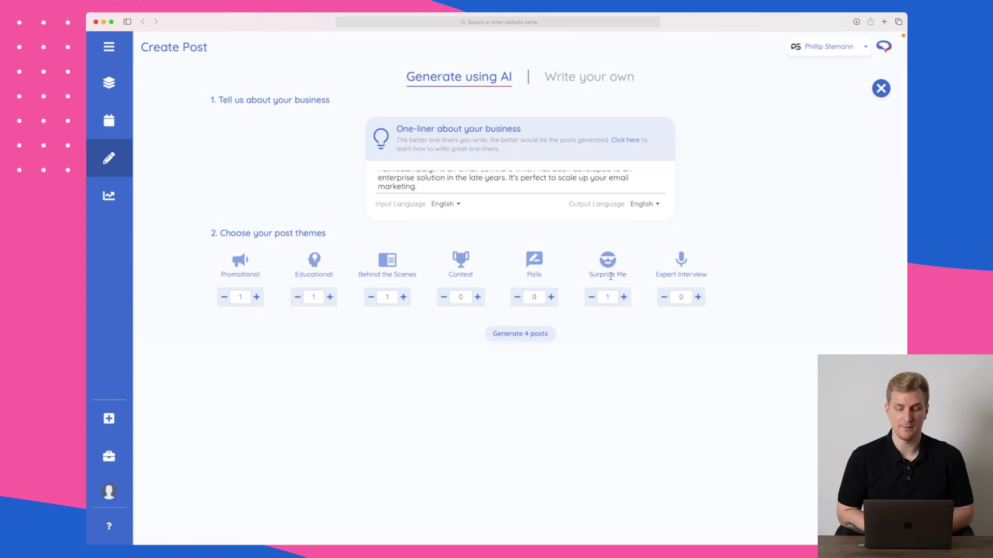
pyautogui.click(530, 337)
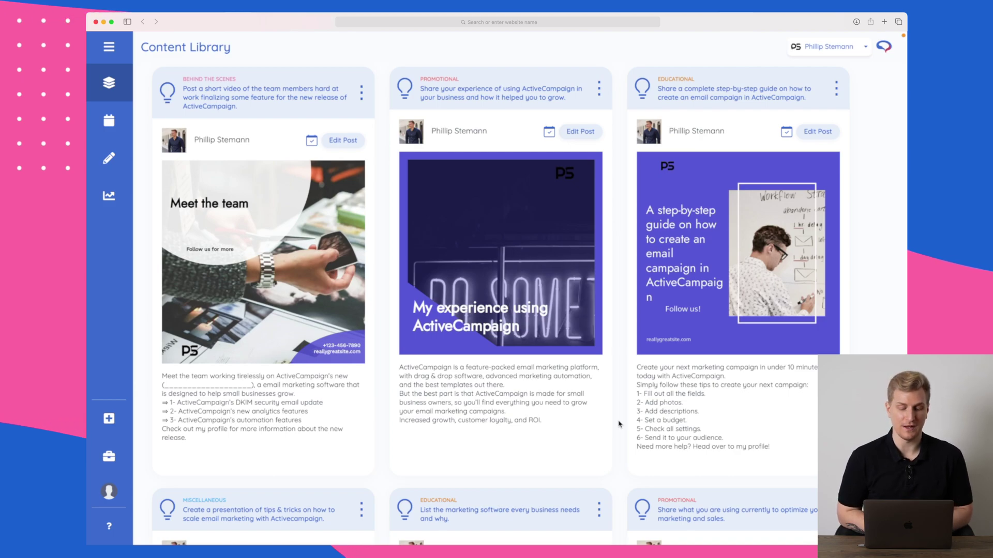
pyautogui.scroll(-3, 618, 424)
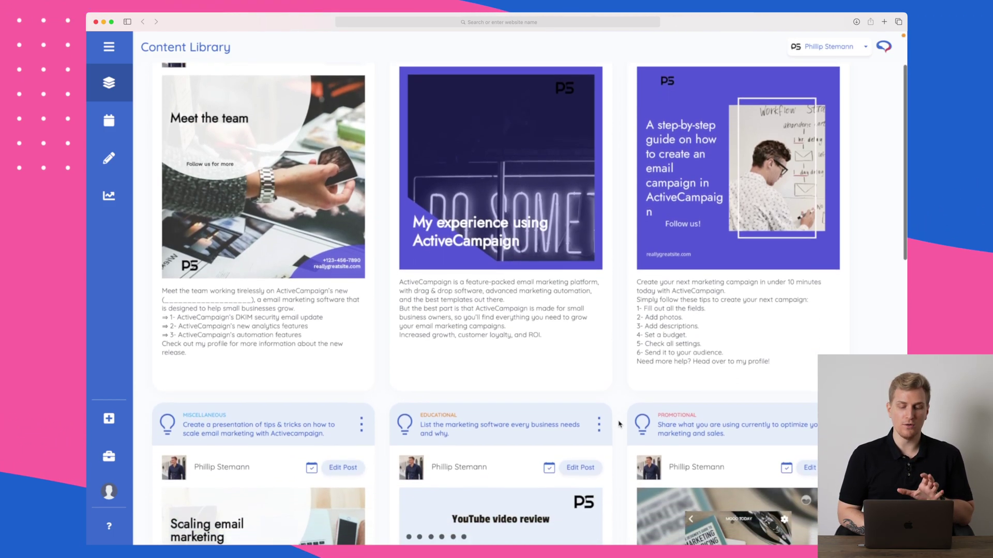
pyautogui.scroll(-2, 619, 424)
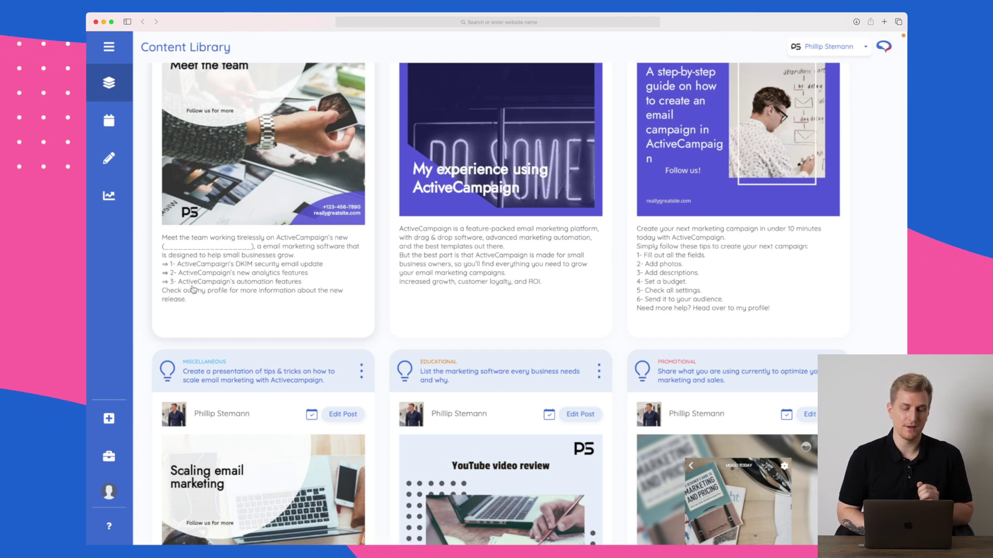
pyautogui.scroll(1, 193, 289)
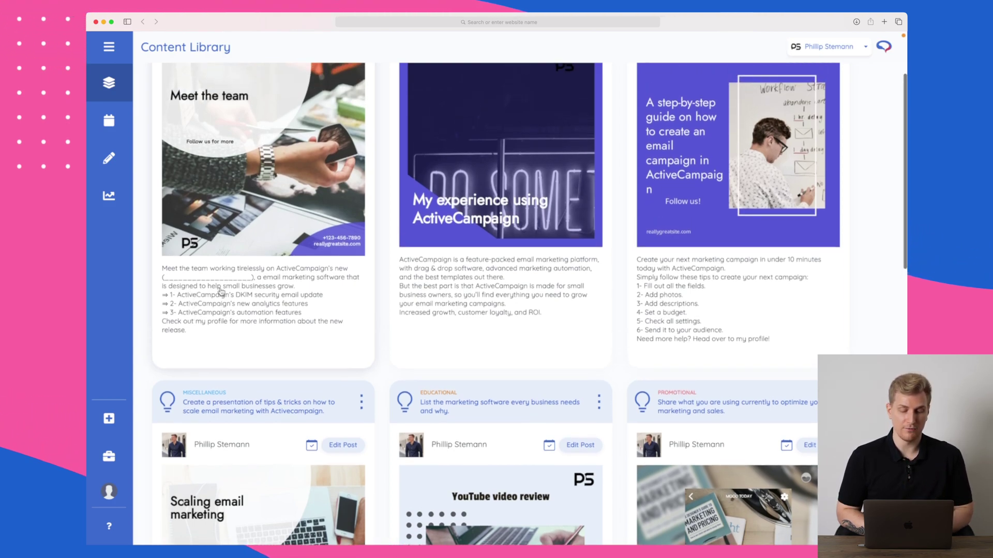
pyautogui.scroll(1, 256, 310)
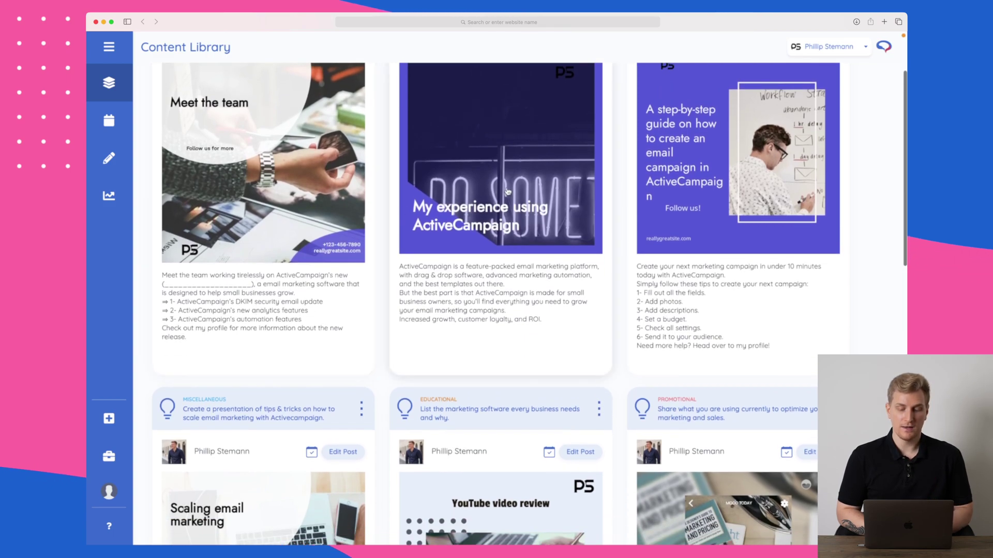
pyautogui.scroll(1, 465, 222)
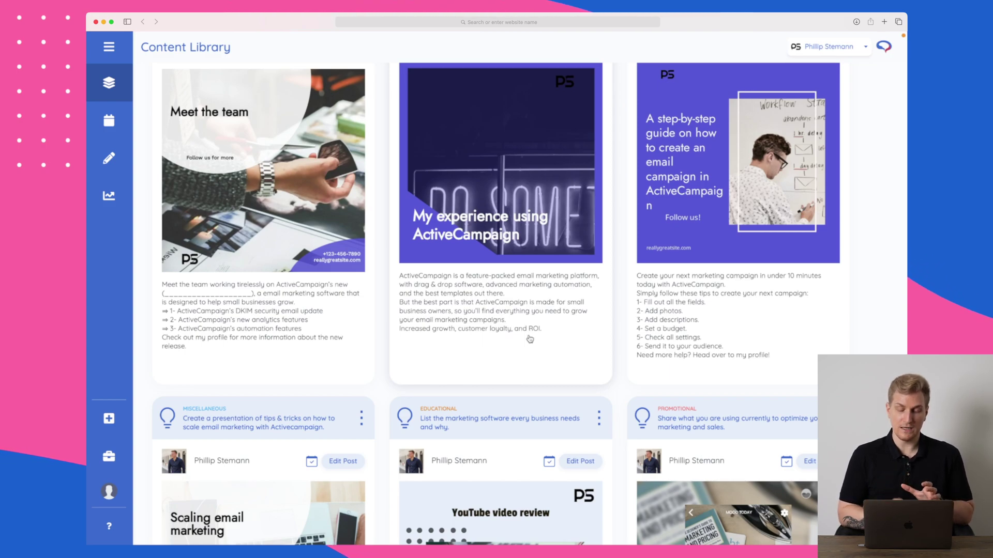
pyautogui.scroll(1, 525, 289)
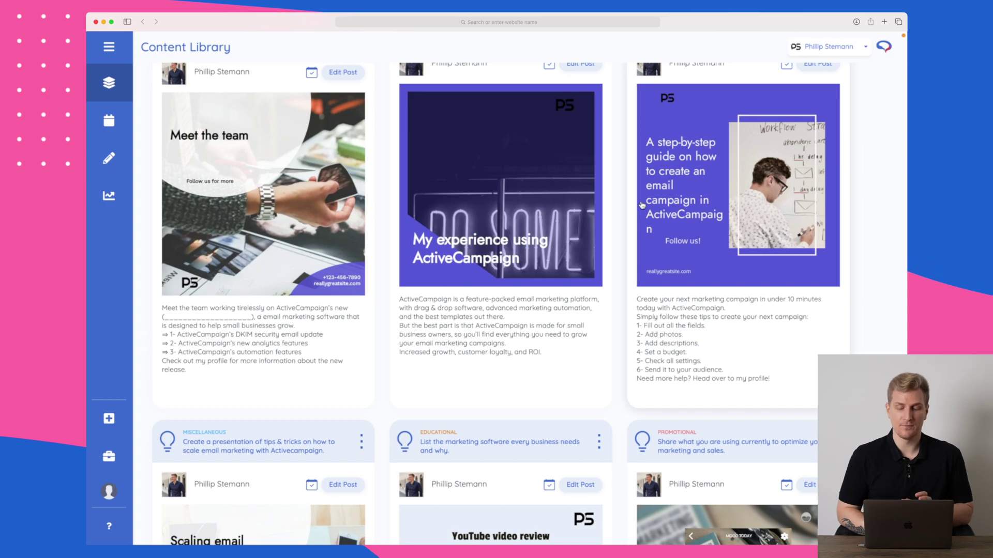
pyautogui.scroll(-2, 642, 205)
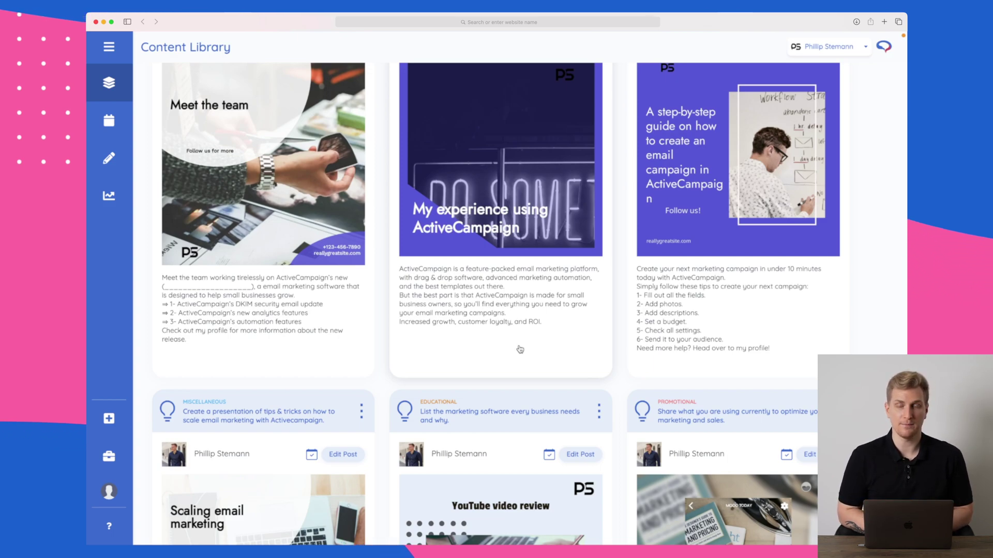
pyautogui.scroll(1, 521, 350)
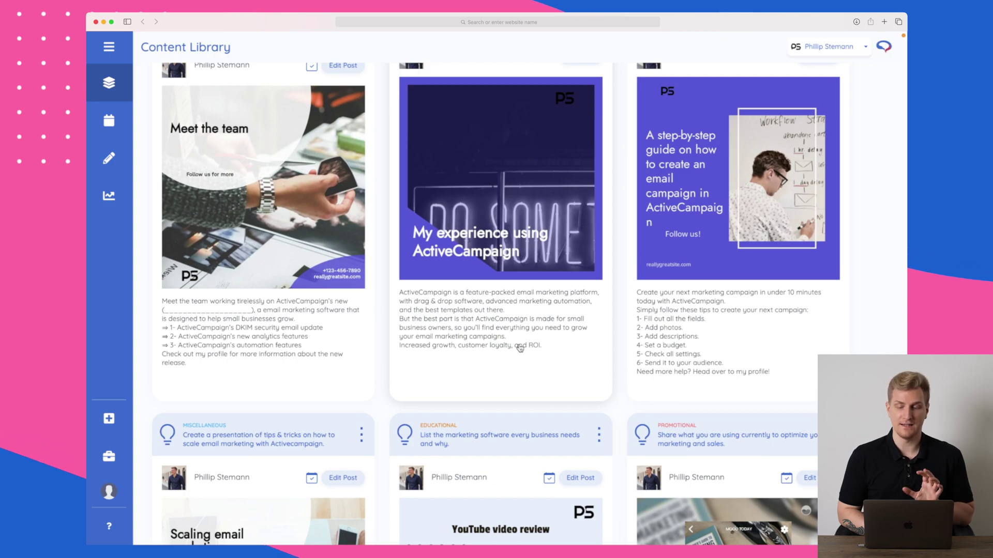
pyautogui.scroll(-1, 527, 341)
pyautogui.scroll(1, 689, 186)
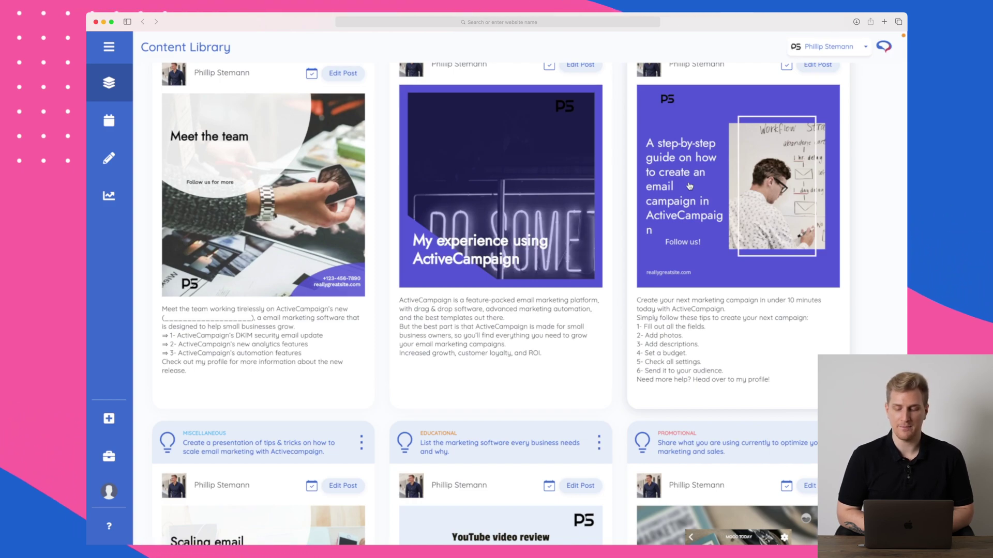
pyautogui.scroll(-2, 689, 186)
pyautogui.scroll(-1, 689, 186)
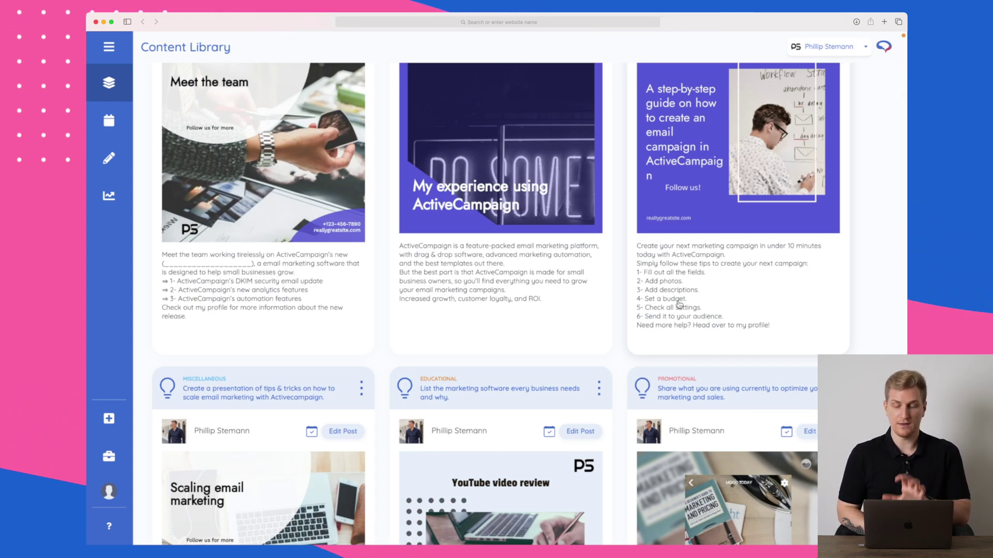
pyautogui.scroll(-5, 679, 304)
pyautogui.scroll(-2, 679, 304)
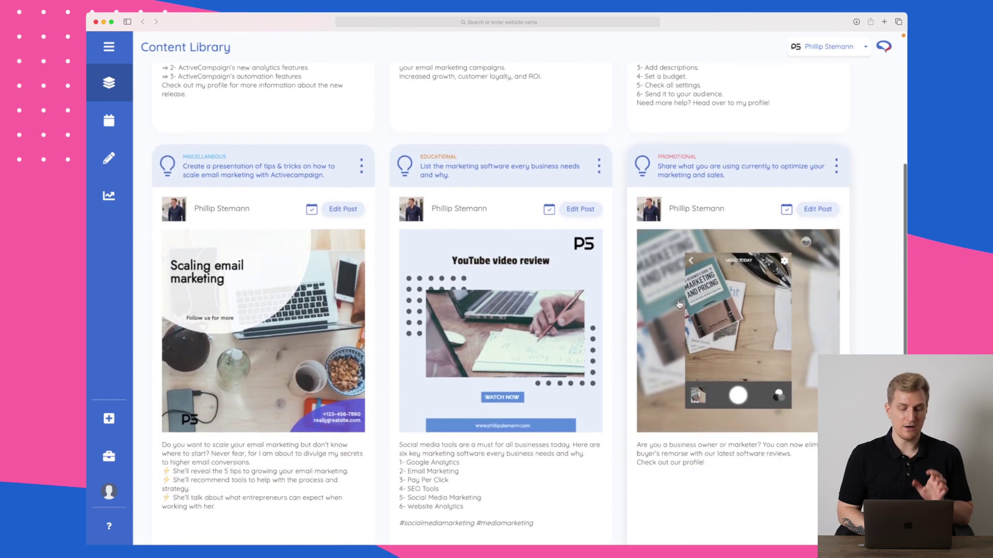
pyautogui.scroll(-2, 265, 296)
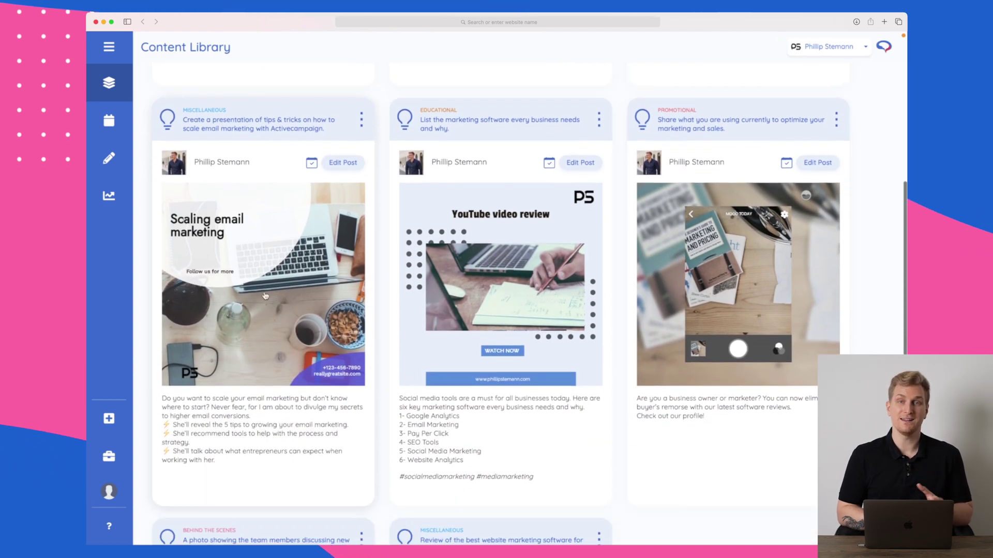
pyautogui.scroll(-2, 266, 296)
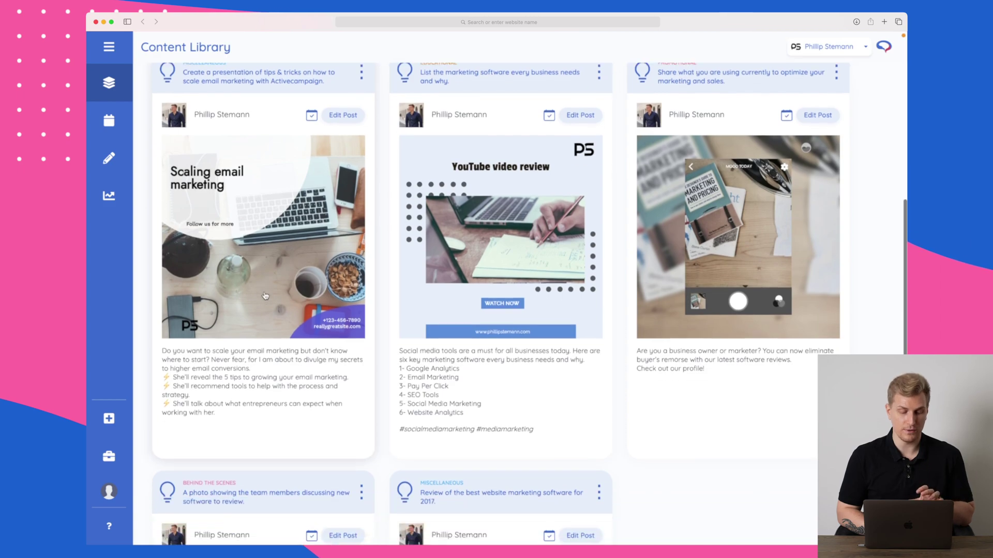
pyautogui.scroll(1, 253, 332)
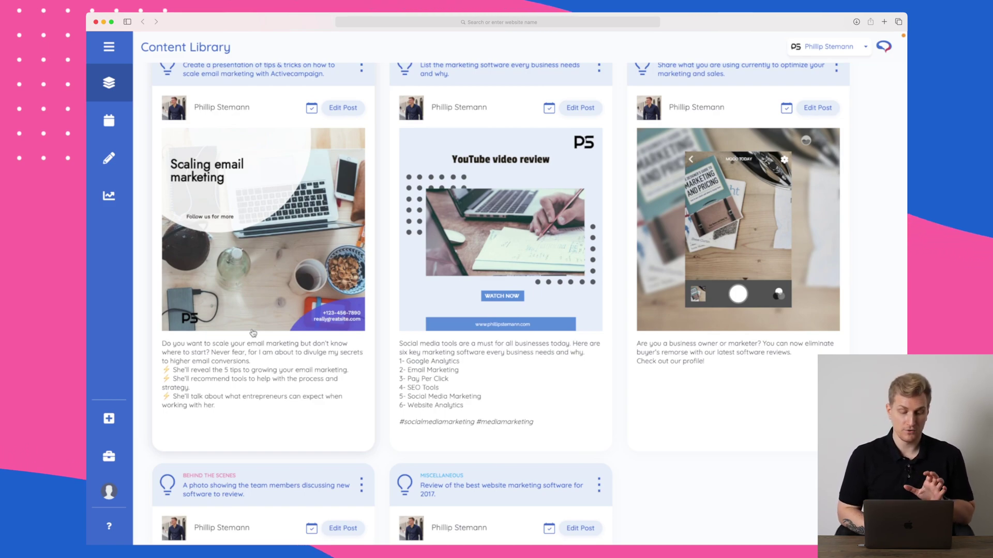
pyautogui.scroll(1, 253, 332)
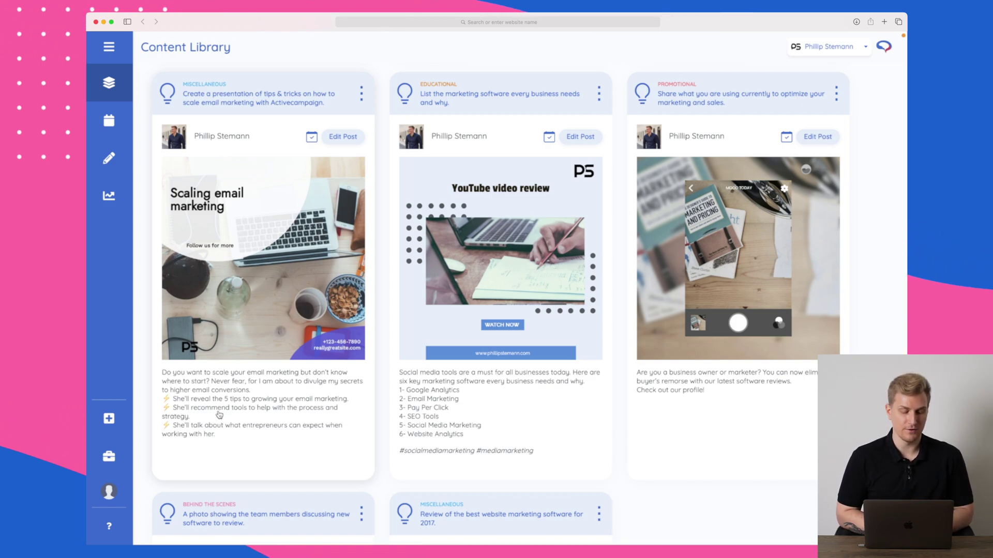
pyautogui.scroll(1, 220, 415)
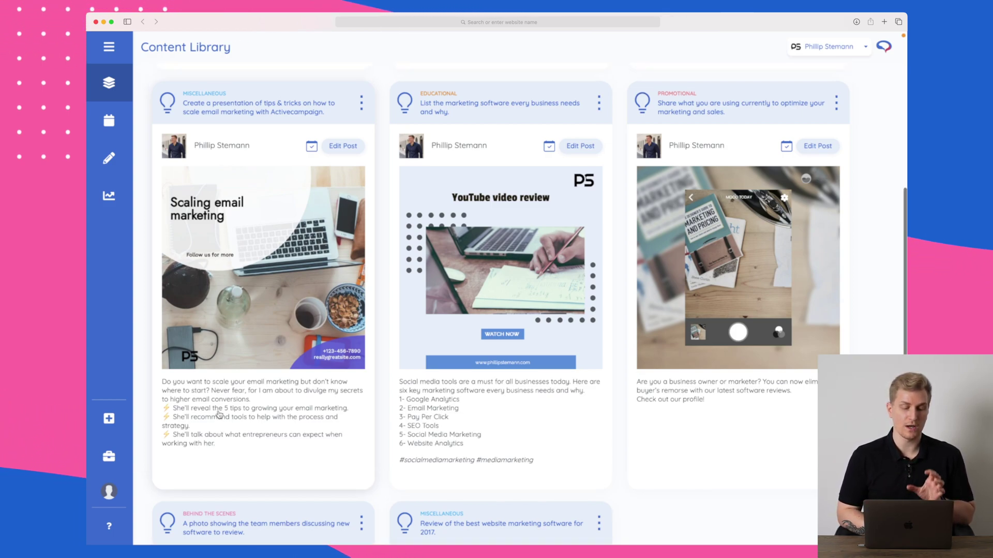
pyautogui.scroll(4, 219, 415)
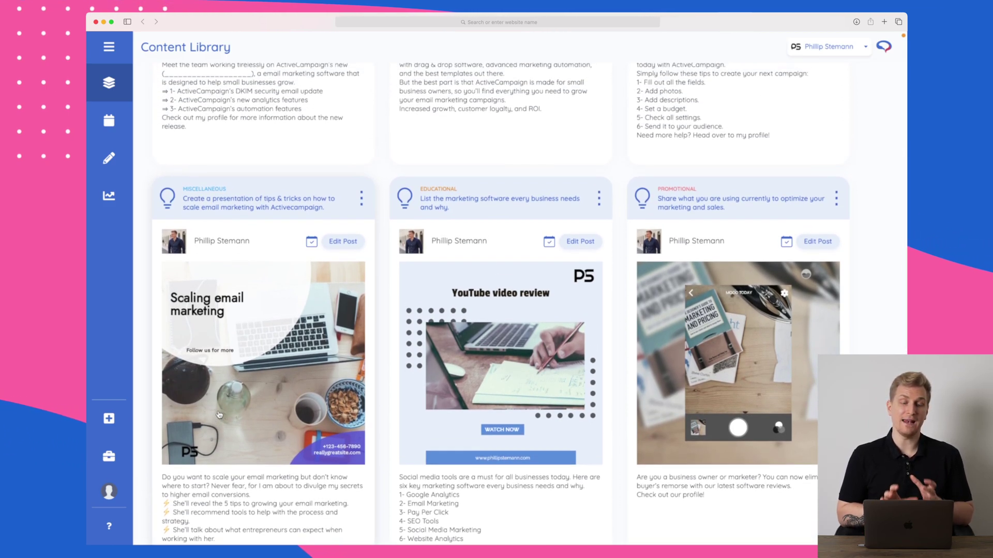
pyautogui.scroll(5, 219, 415)
pyautogui.scroll(7, 219, 414)
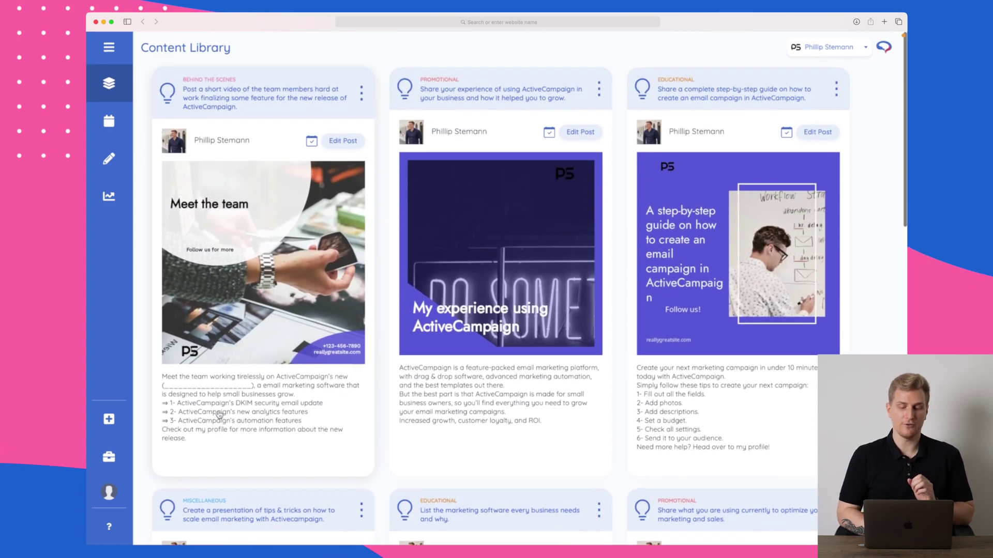
# Open the 'My experience using ActiveCampaign' post in the editor and go to Competitor Analysis
pyautogui.click(583, 133)
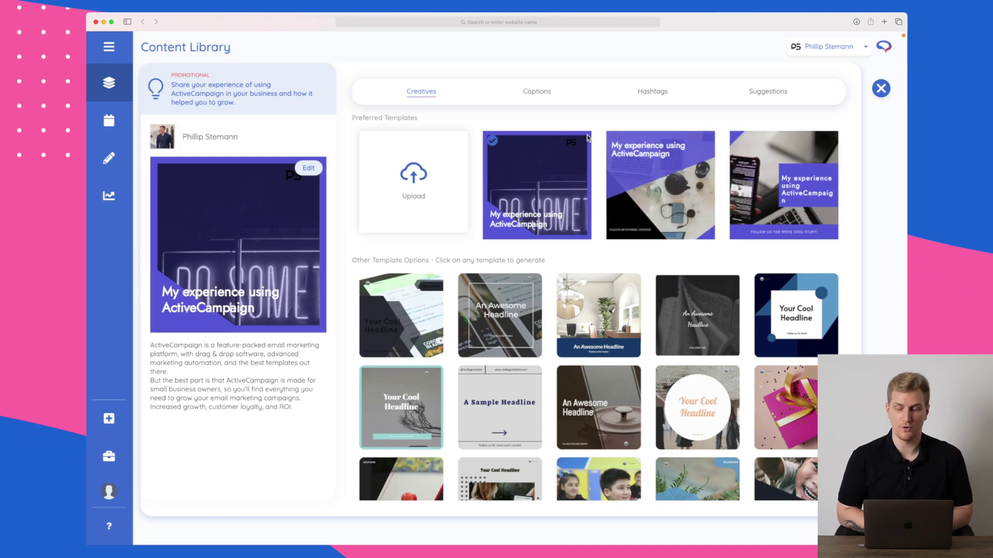
pyautogui.moveTo(129, 129)
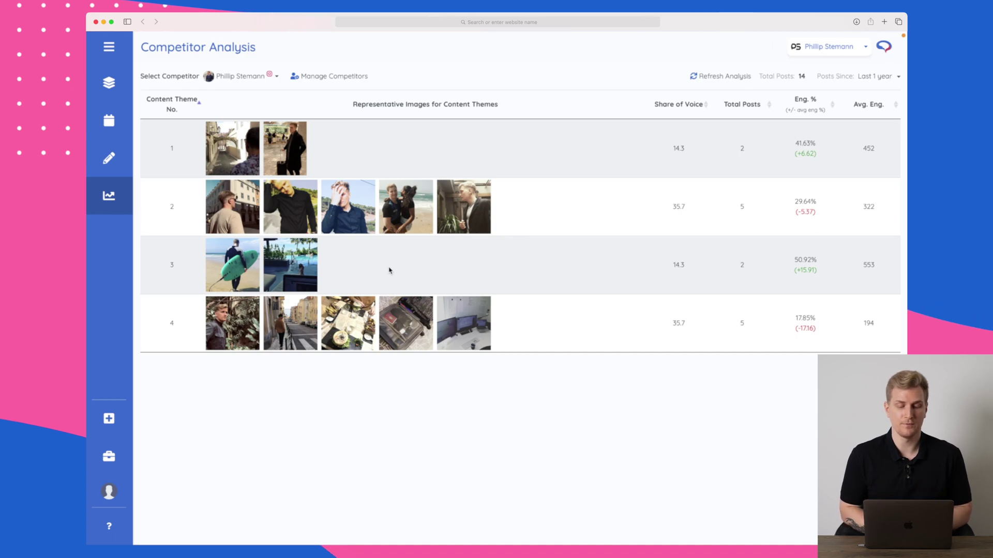
# Review the competitor list and theme column headers, then switch the analysis to the second competitor
pyautogui.click(264, 78)
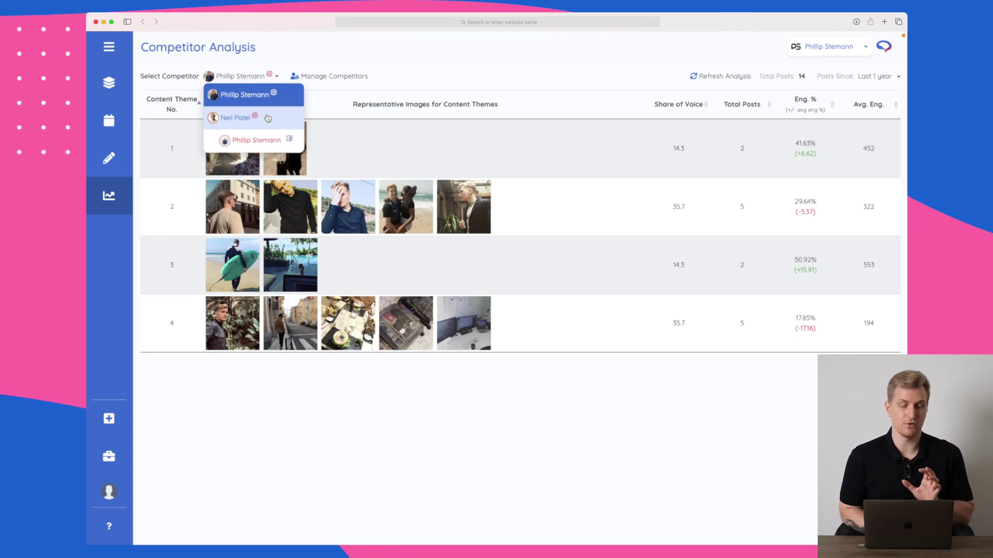
pyautogui.click(536, 150)
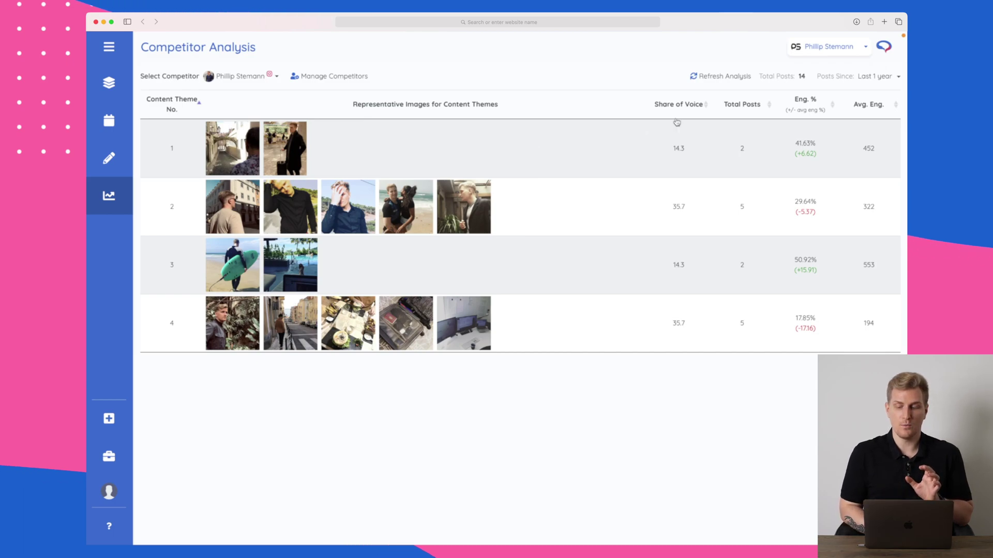
pyautogui.moveTo(683, 106)
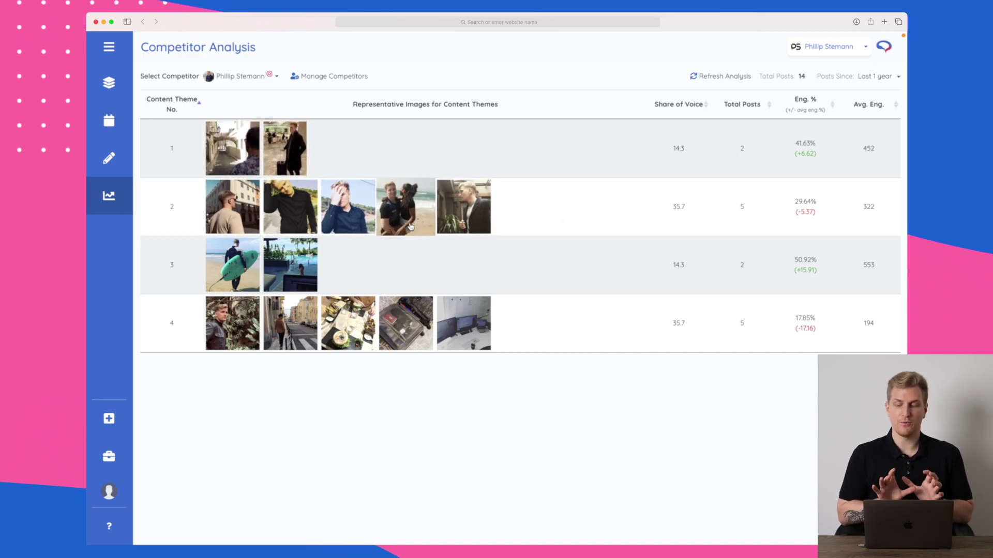
pyautogui.moveTo(813, 106)
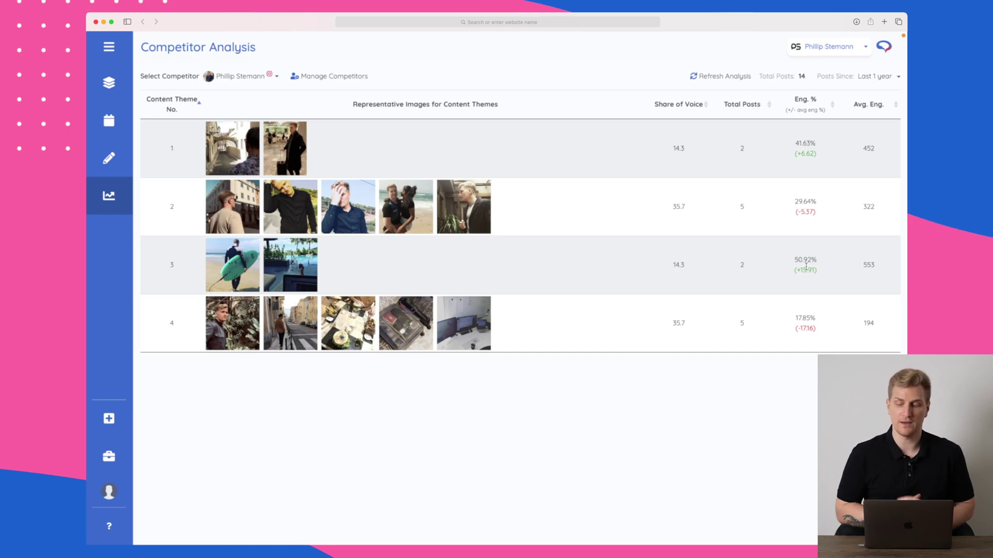
pyautogui.moveTo(860, 108)
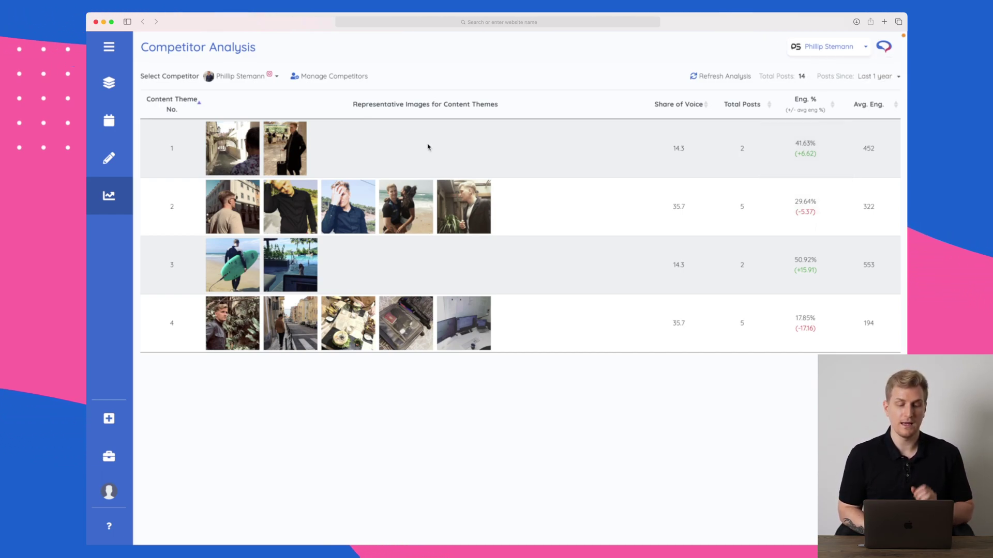
pyautogui.click(272, 81)
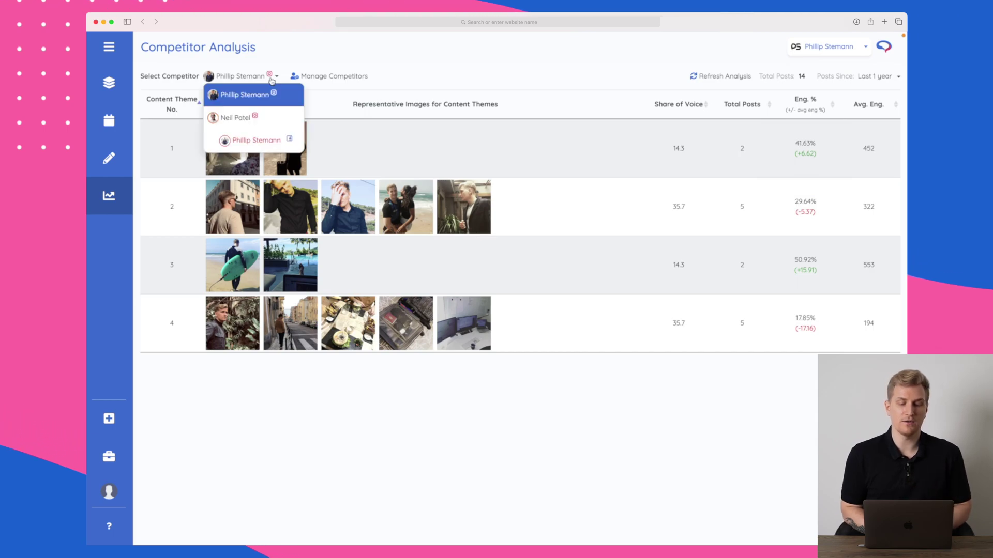
pyautogui.click(273, 118)
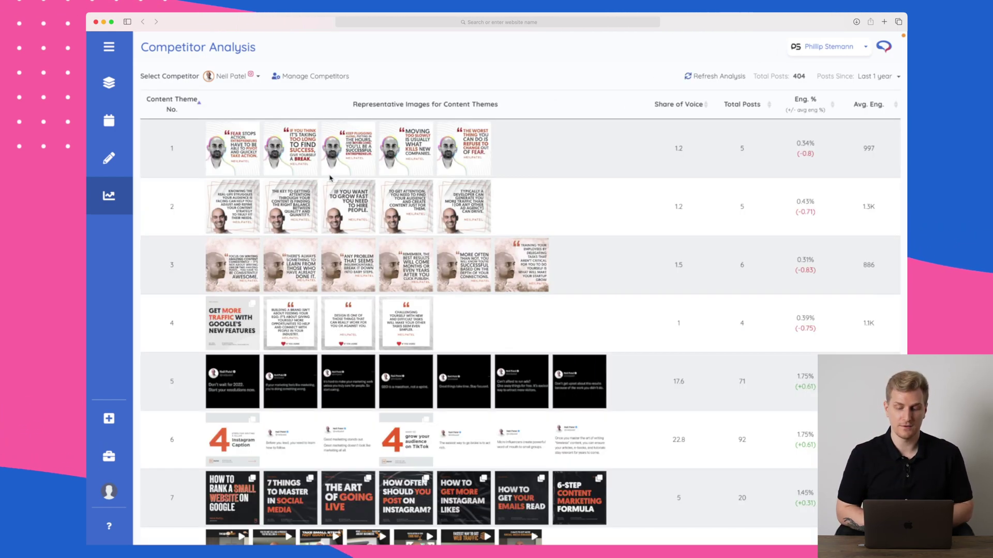
# Look through the competitor's content themes and sort them by Share of Voice, ascending
pyautogui.scroll(-5, 696, 207)
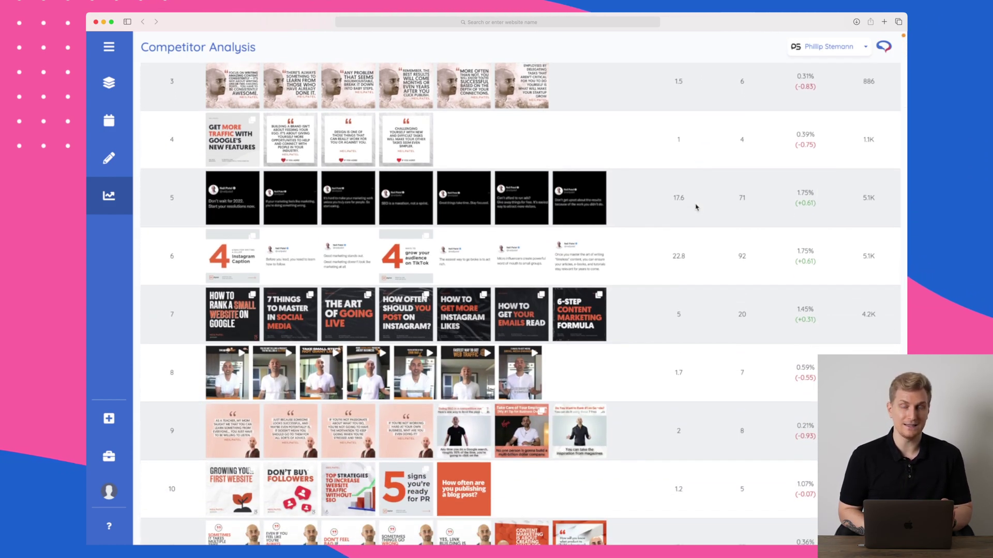
pyautogui.scroll(5, 695, 207)
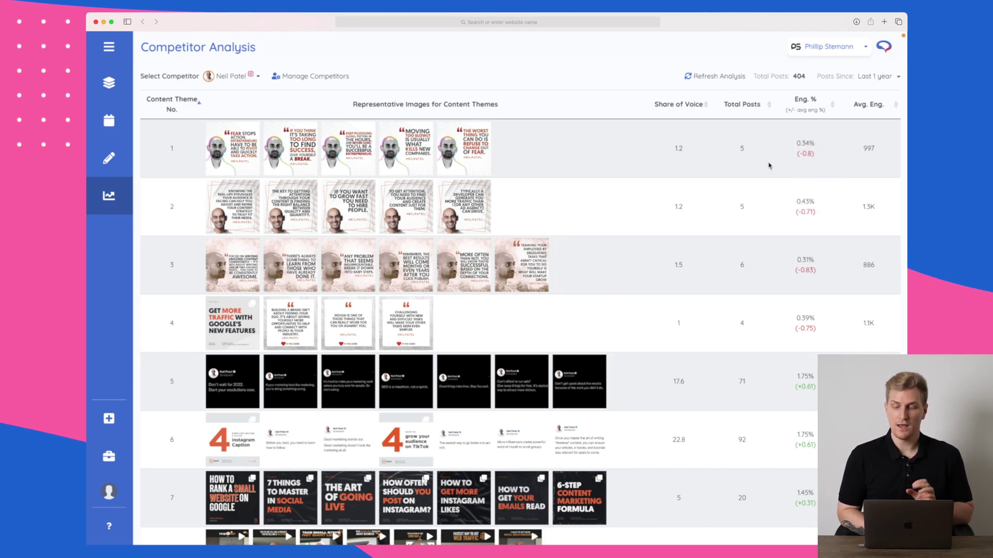
pyautogui.scroll(-5, 684, 146)
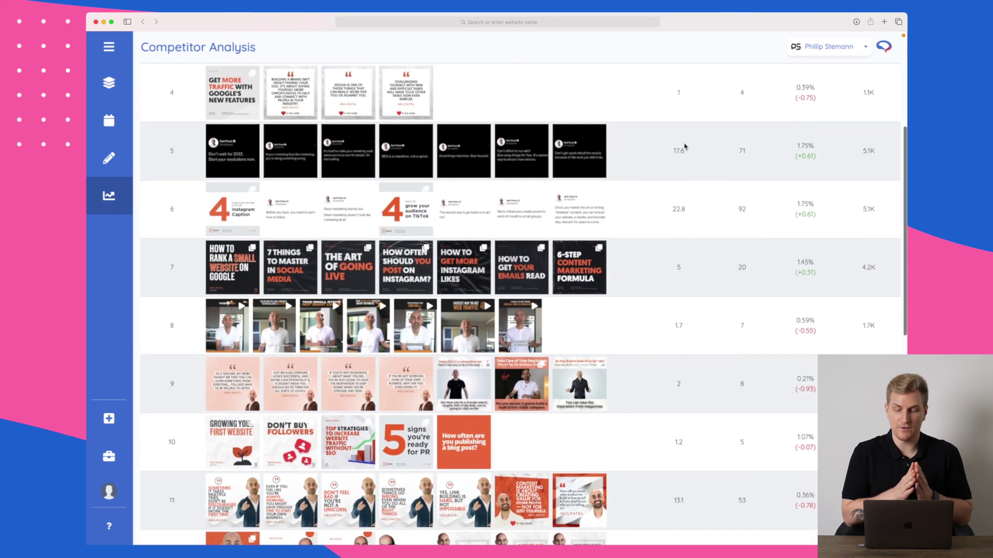
pyautogui.scroll(-1, 685, 147)
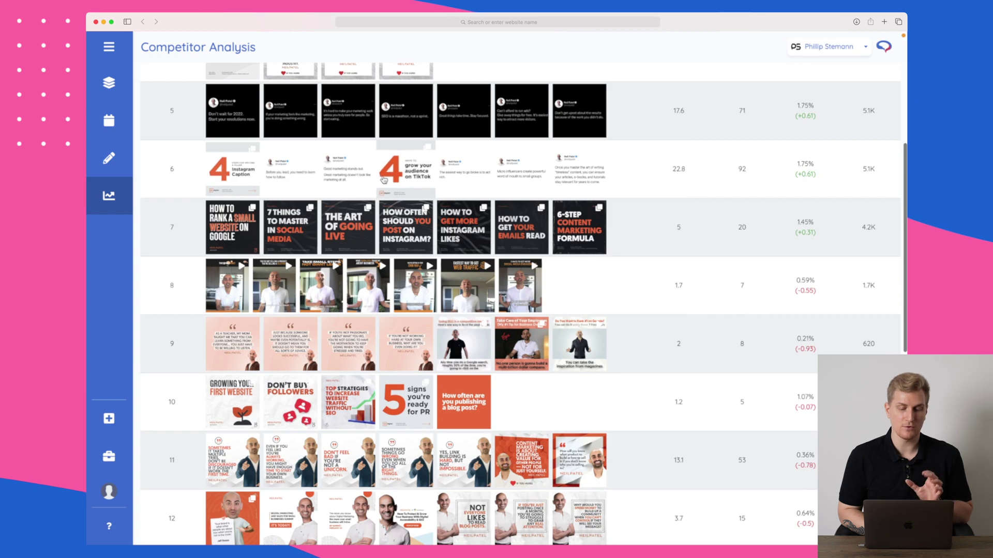
pyautogui.scroll(6, 672, 155)
pyautogui.click(683, 105)
# Re-sort Share of Voice descending so theme 6 (22.8) leads, and read the Avg. Eng. tooltip
pyautogui.click(683, 106)
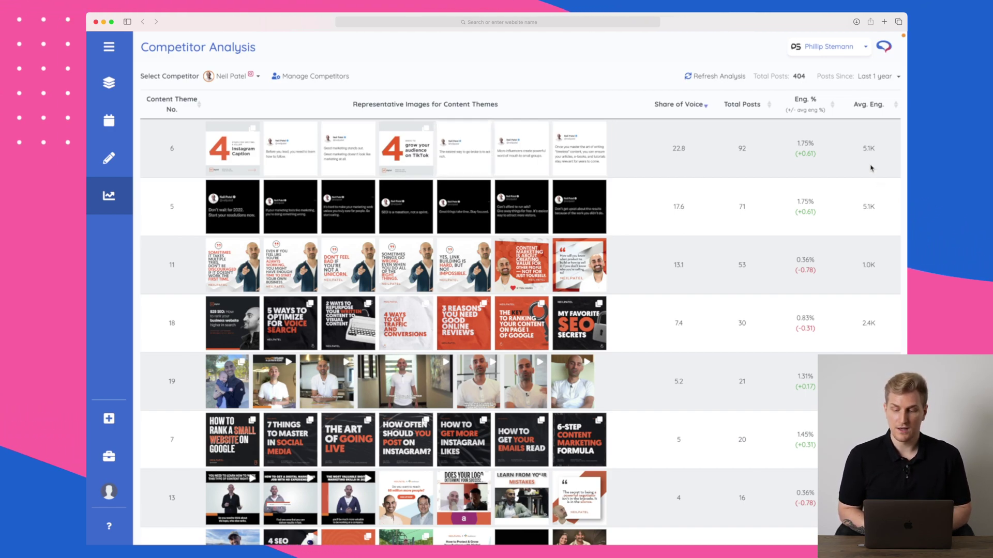
pyautogui.moveTo(868, 109)
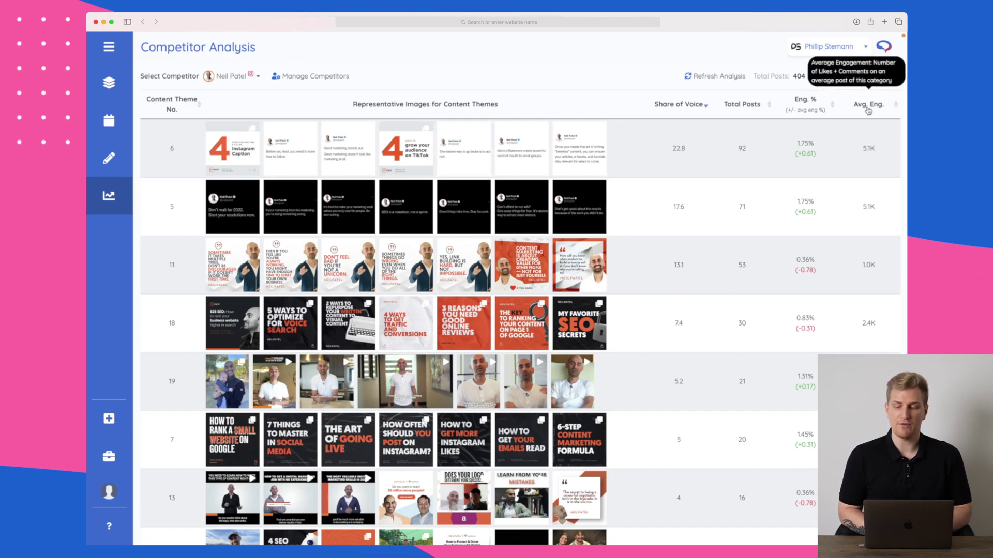